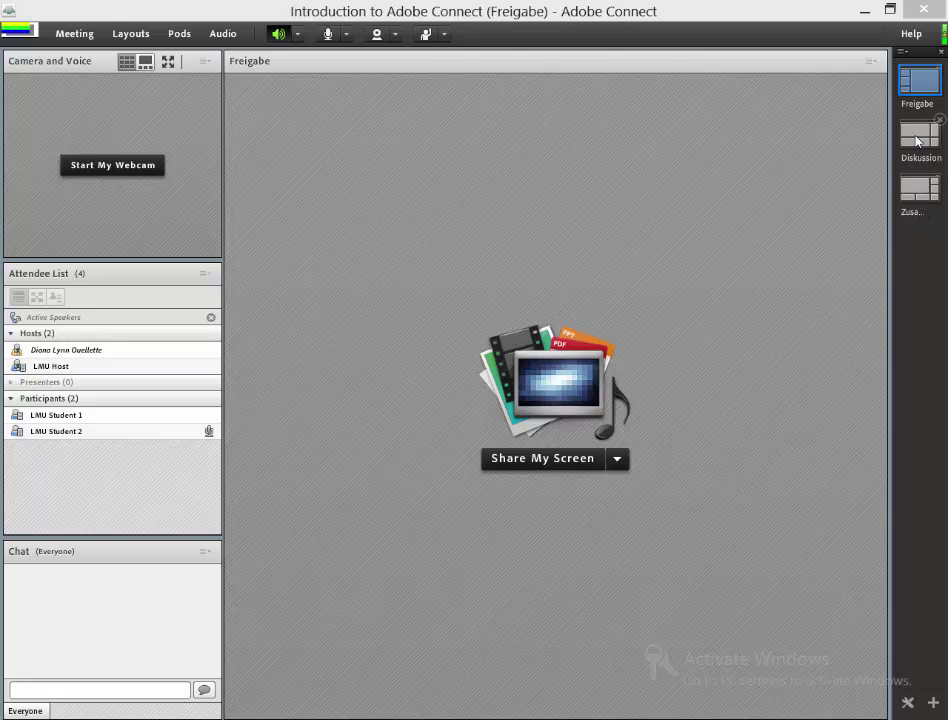
Visit the Diskussion and Zusammenarbeit layouts, advance the slides to Content Course Reflections, and return to Freigabe
{"action": "left_click", "coordinate": [917, 141]}
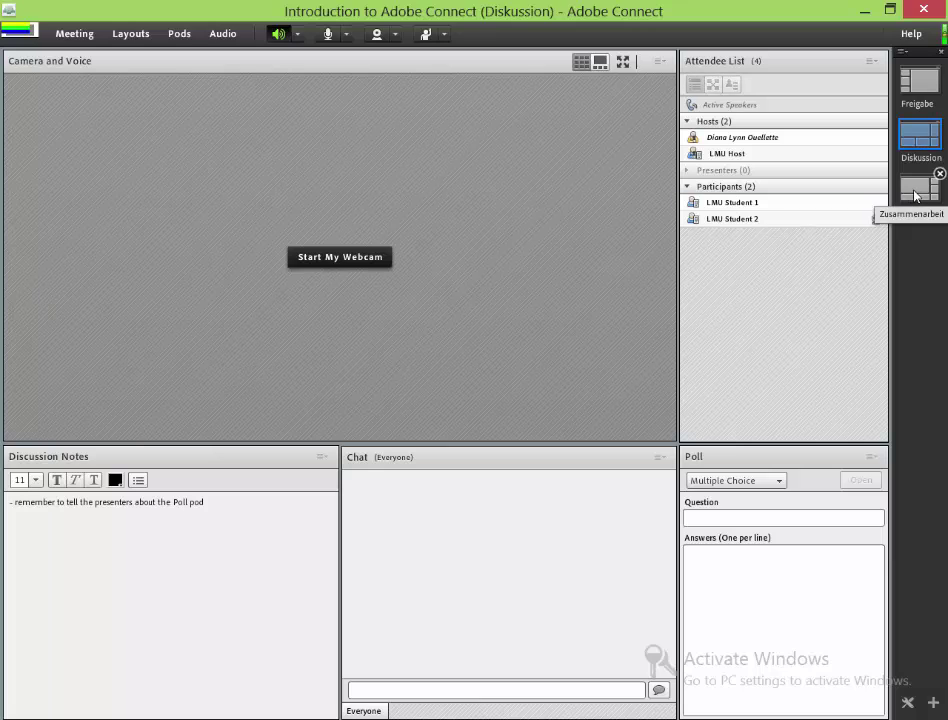
{"action": "left_click", "coordinate": [915, 195]}
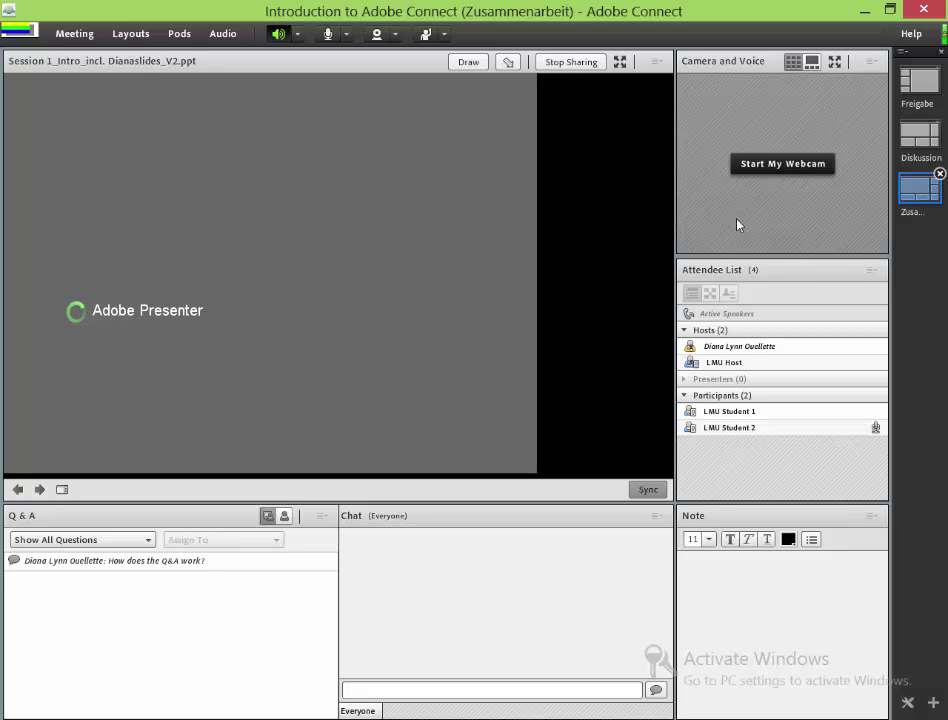
{"action": "key", "text": "Right"}
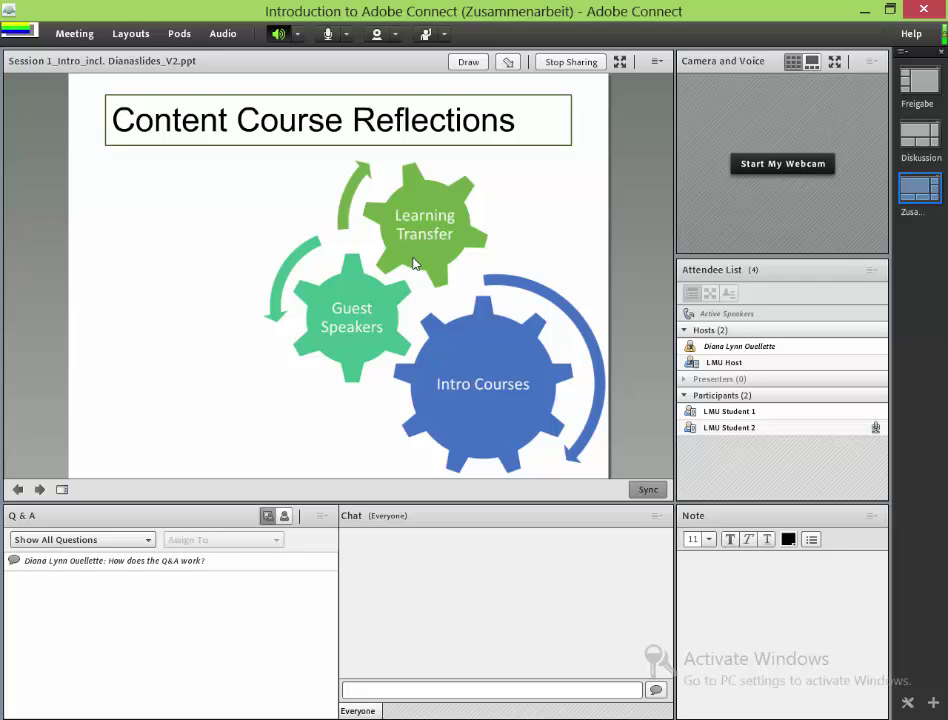
{"action": "left_click", "coordinate": [925, 80]}
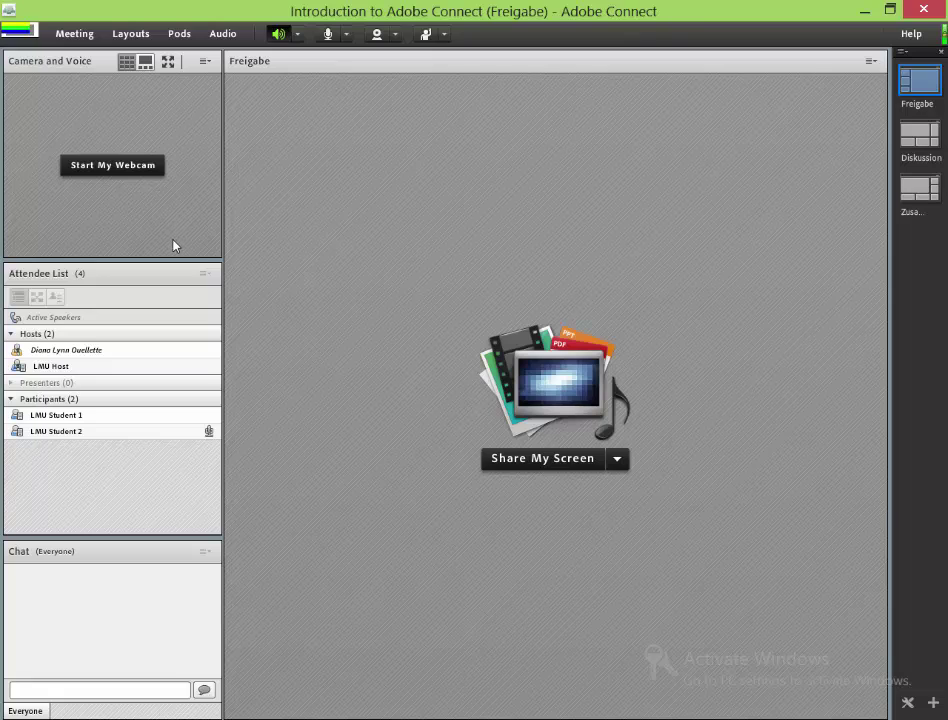
Change the co-host's role to Presenter in the Attendee List
{"action": "left_click", "coordinate": [159, 352]}
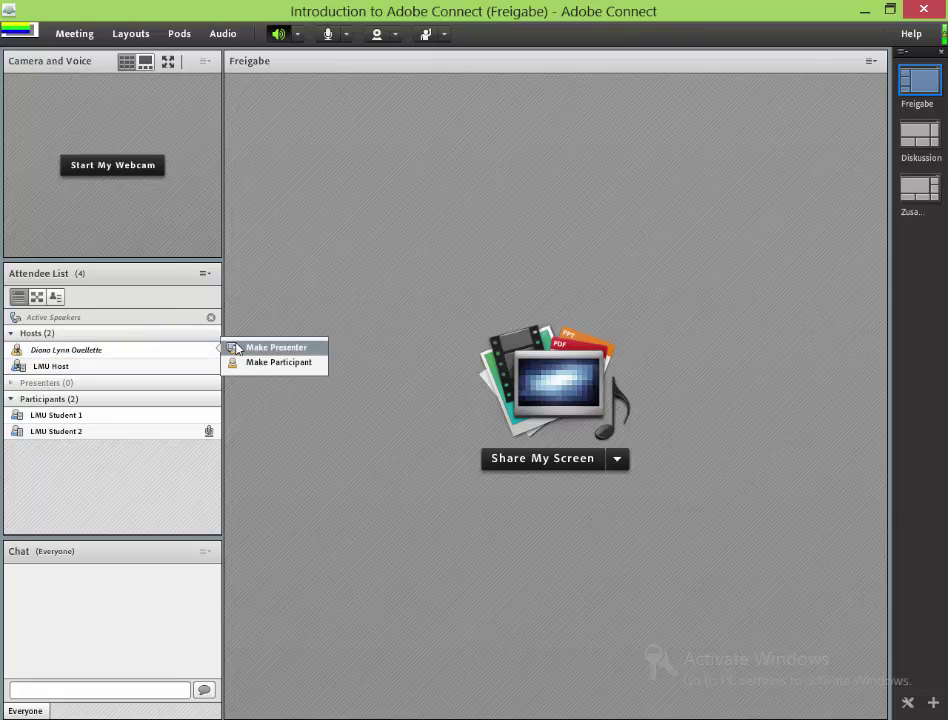
{"action": "left_click", "coordinate": [236, 348]}
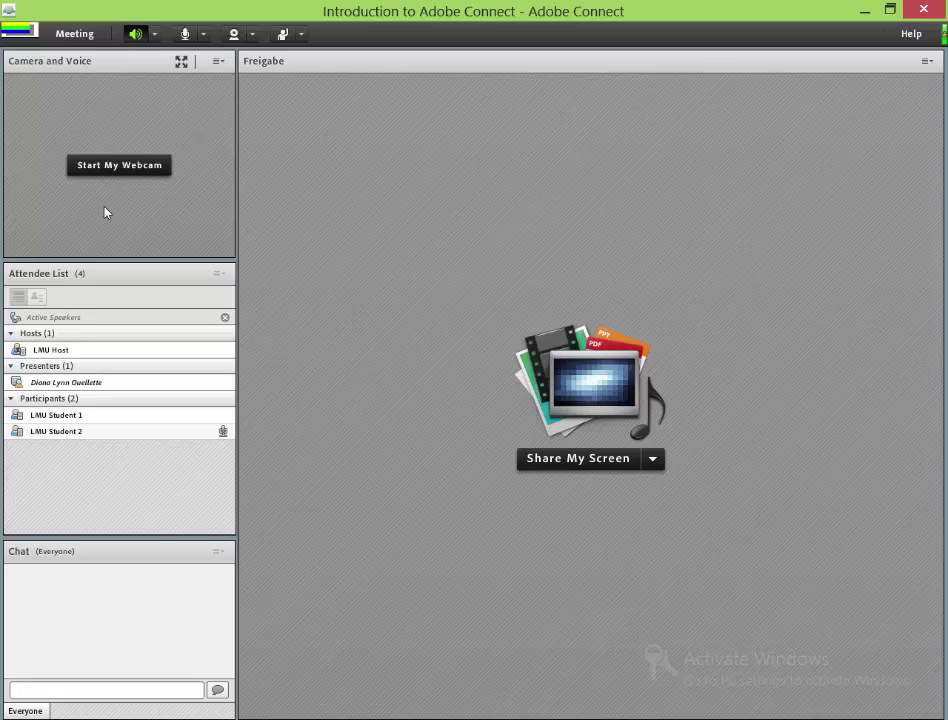
{"action": "left_click", "coordinate": [78, 438]}
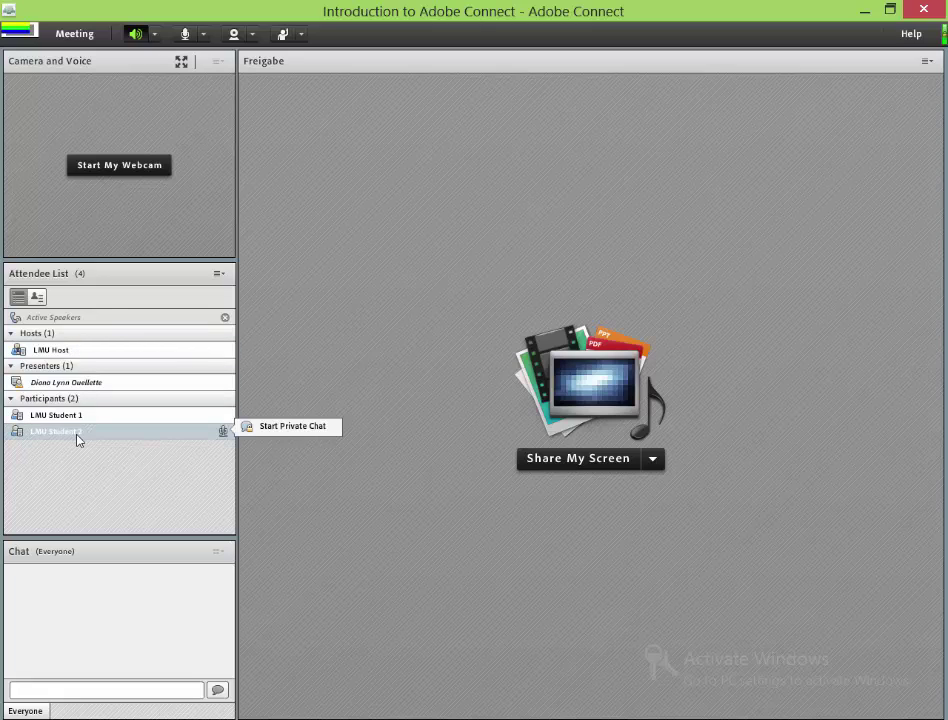
{"action": "mouse_move", "coordinate": [82, 353]}
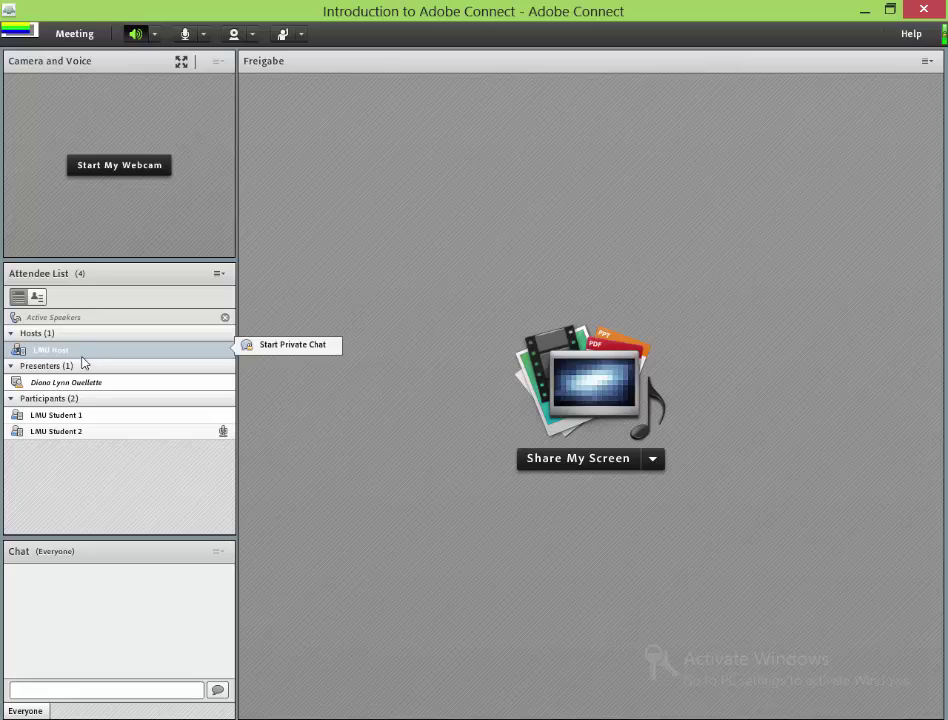
{"action": "left_click", "coordinate": [85, 382]}
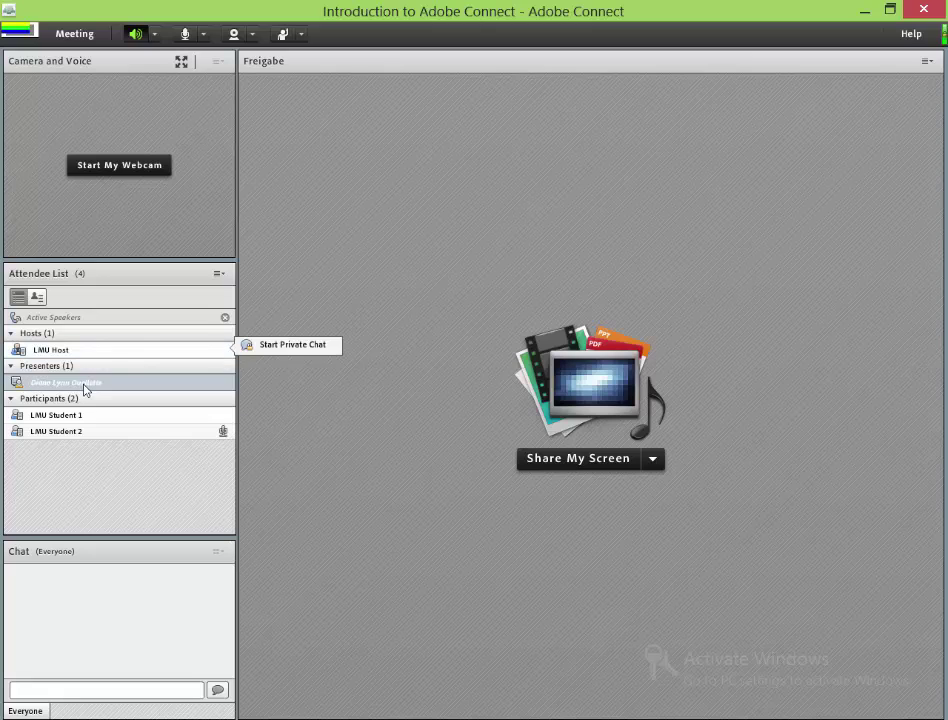
{"action": "left_click", "coordinate": [88, 436]}
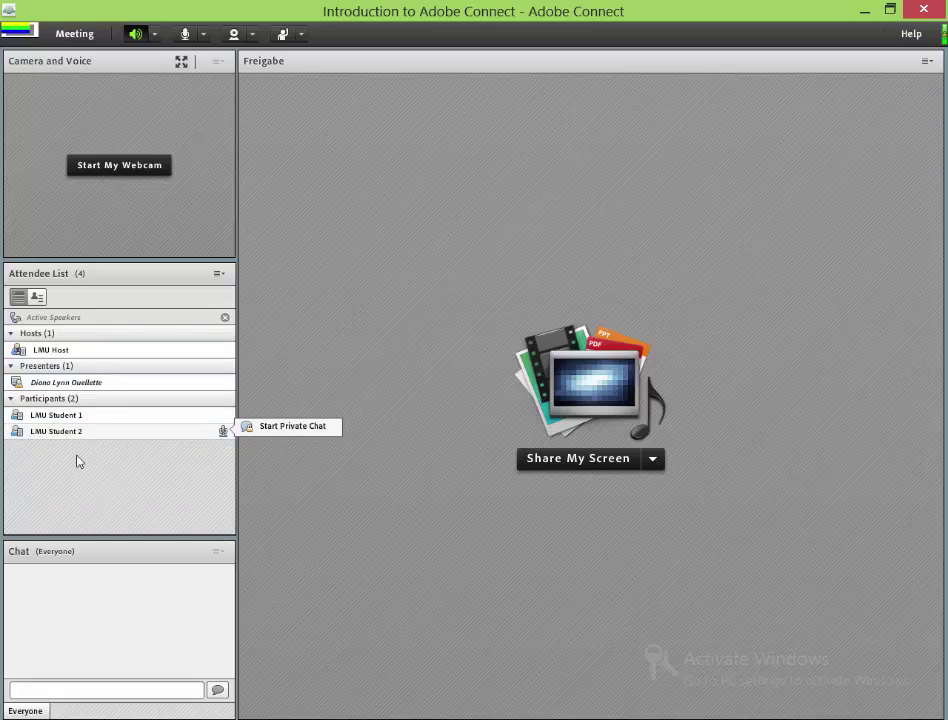
{"action": "left_click", "coordinate": [81, 458]}
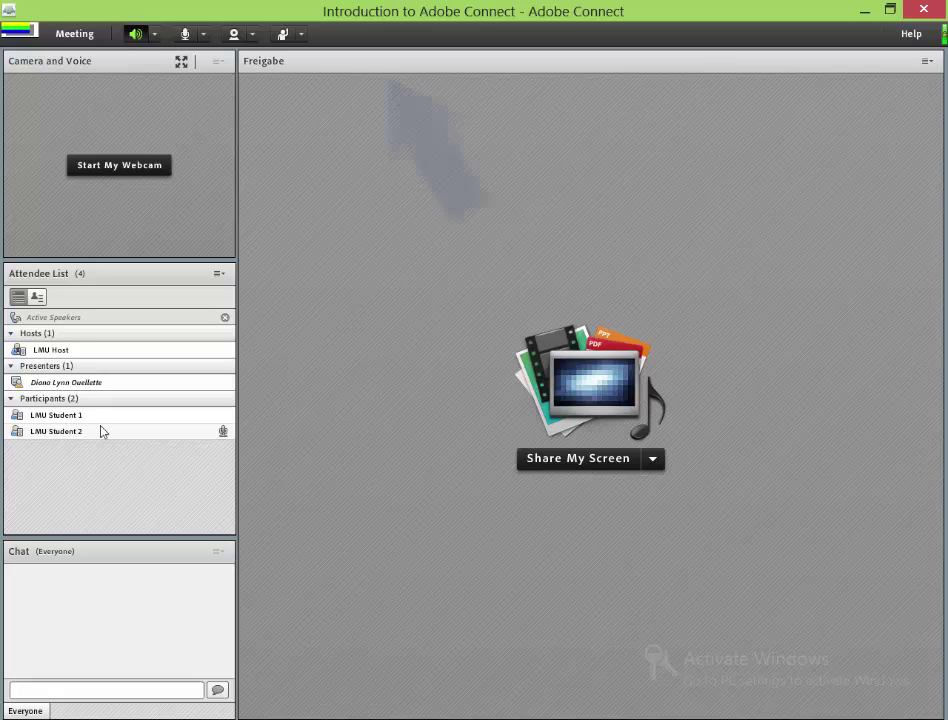
Review the Set Status options (Raise Hand, Agree, Disagree), close them unchanged, and check attendee status icons
{"action": "left_click", "coordinate": [301, 38]}
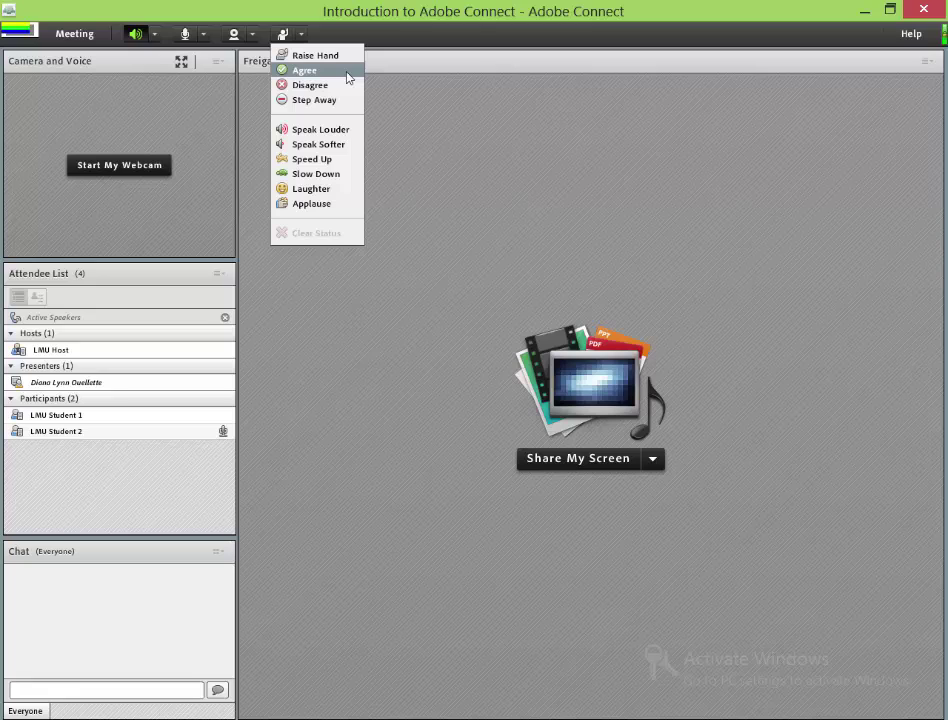
{"action": "left_click", "coordinate": [396, 116]}
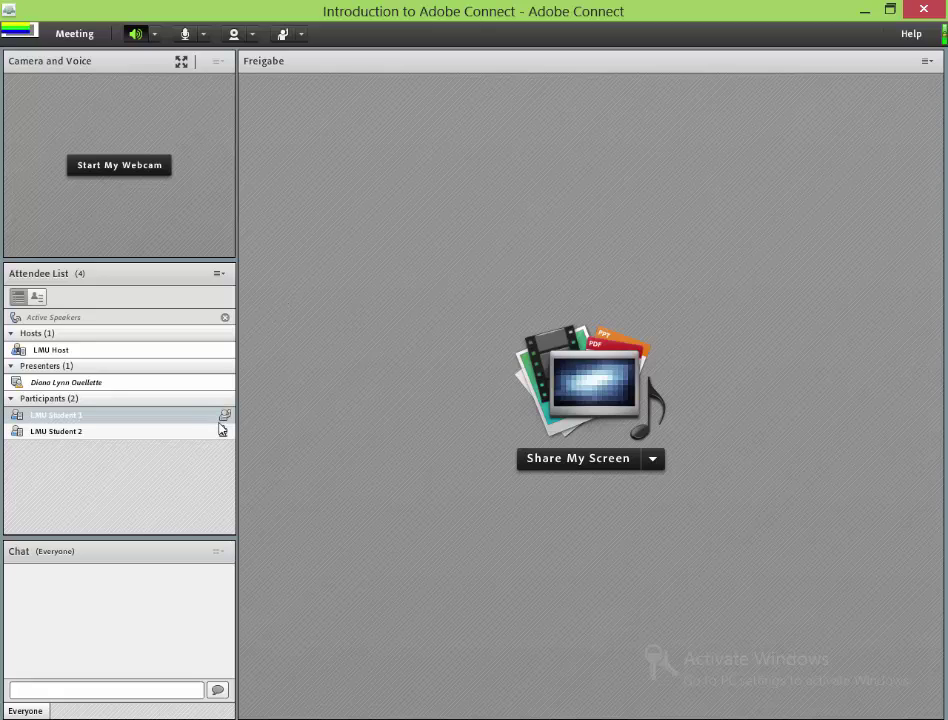
{"action": "mouse_move", "coordinate": [222, 424]}
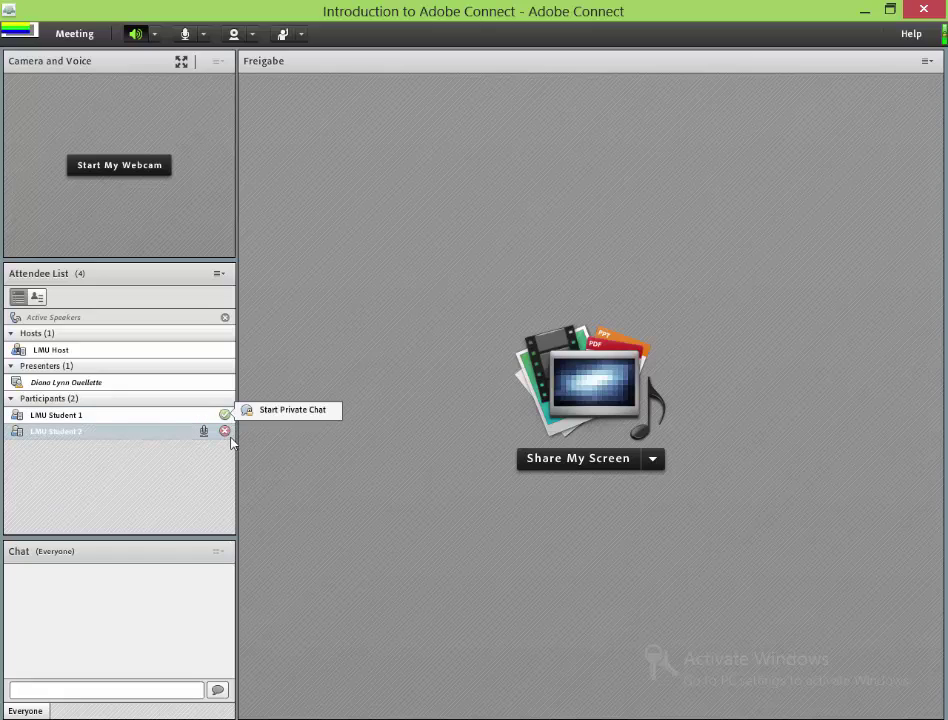
{"action": "mouse_move", "coordinate": [231, 442]}
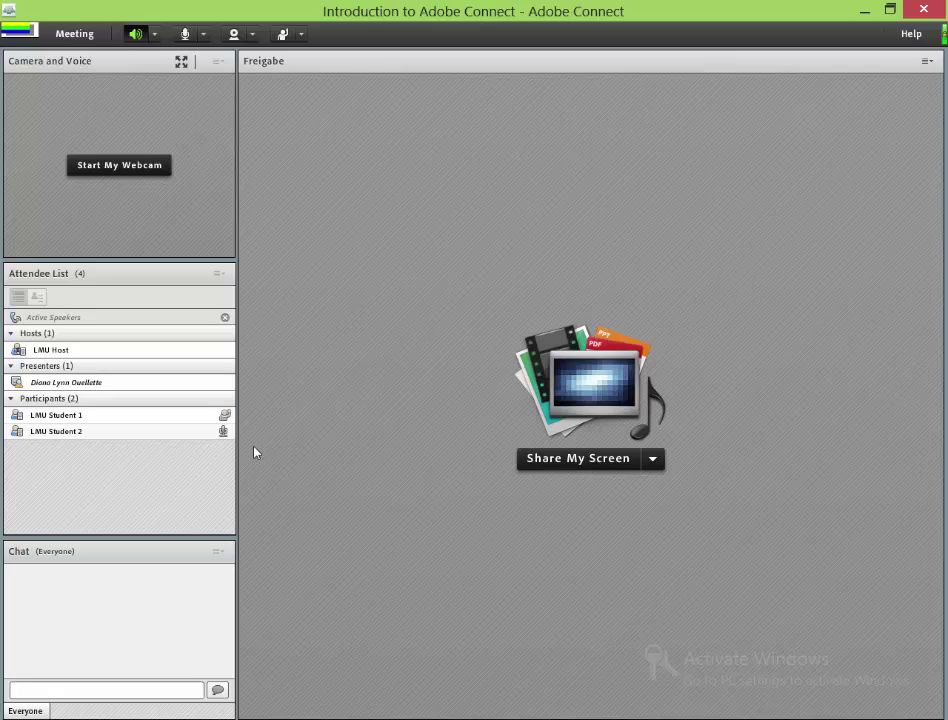
Switch your own role back to Host and approve the first student's raised hand
{"action": "left_click", "coordinate": [92, 35]}
{"action": "mouse_move", "coordinate": [100, 95]}
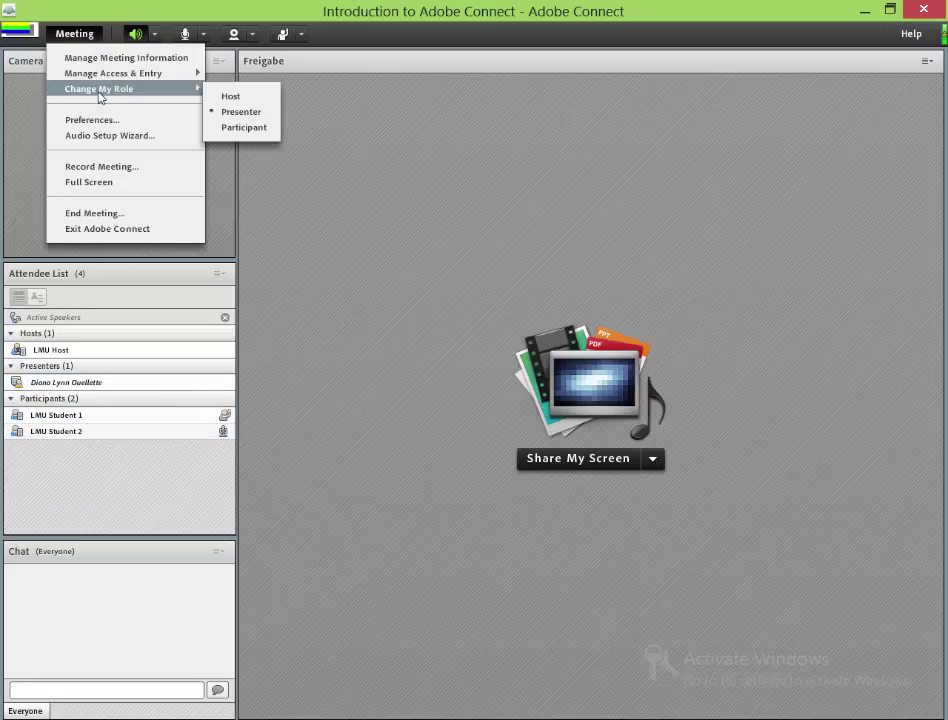
{"action": "left_click", "coordinate": [231, 96]}
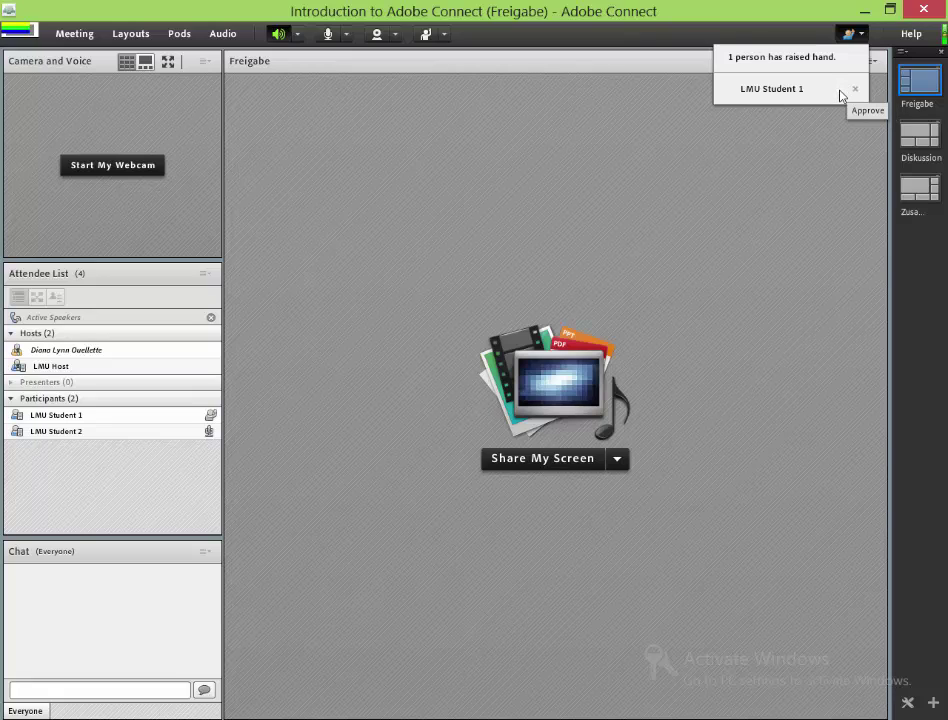
{"action": "left_click", "coordinate": [841, 95]}
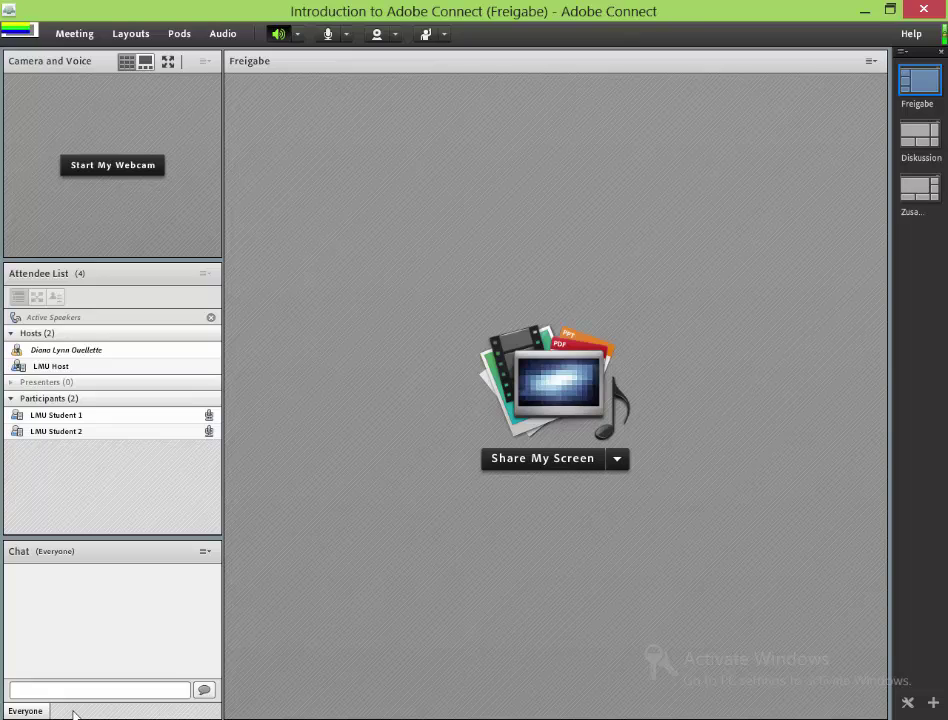
{"action": "left_click", "coordinate": [205, 552]}
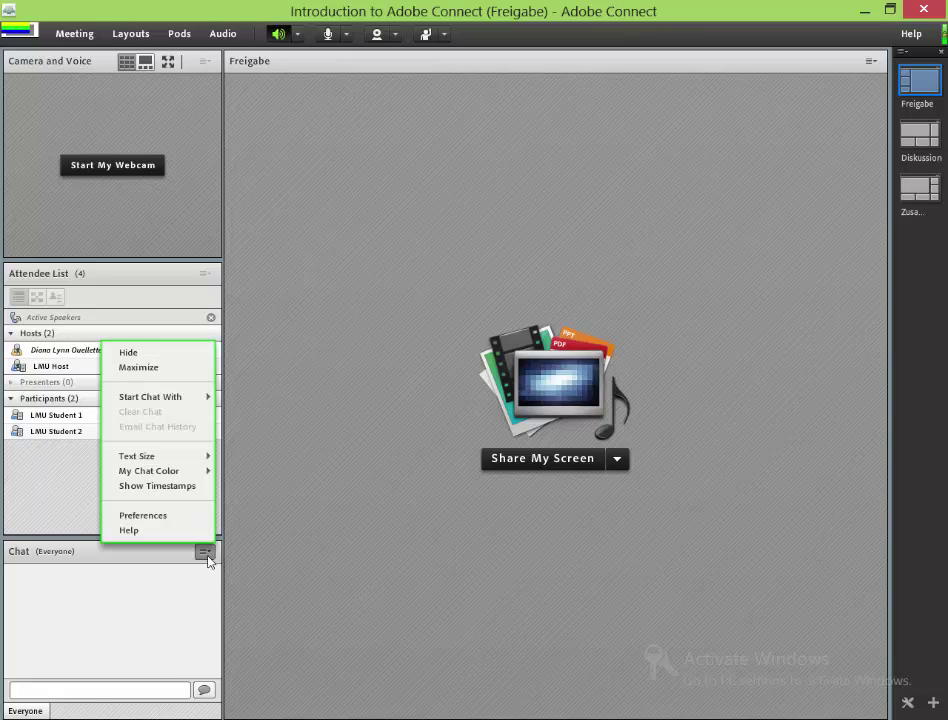
{"action": "mouse_move", "coordinate": [151, 404]}
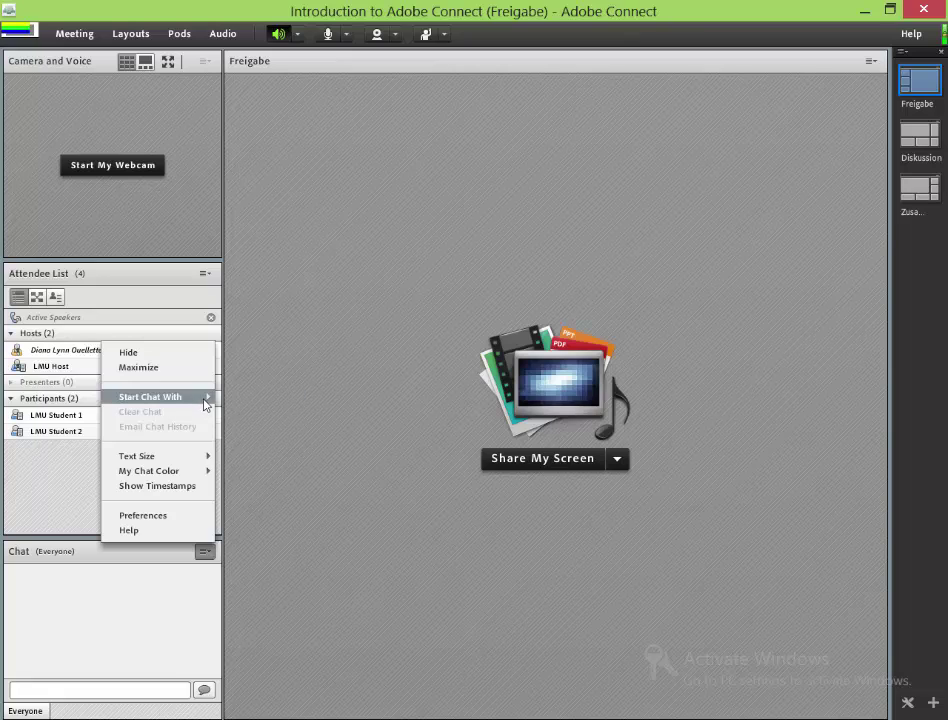
{"action": "mouse_move", "coordinate": [207, 397]}
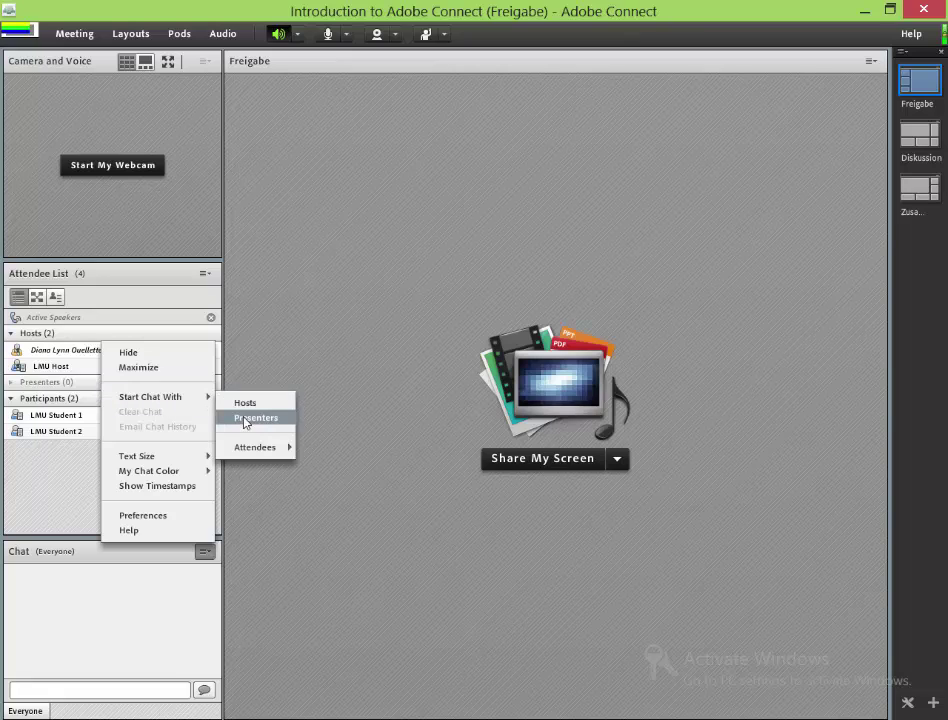
{"action": "mouse_move", "coordinate": [240, 452]}
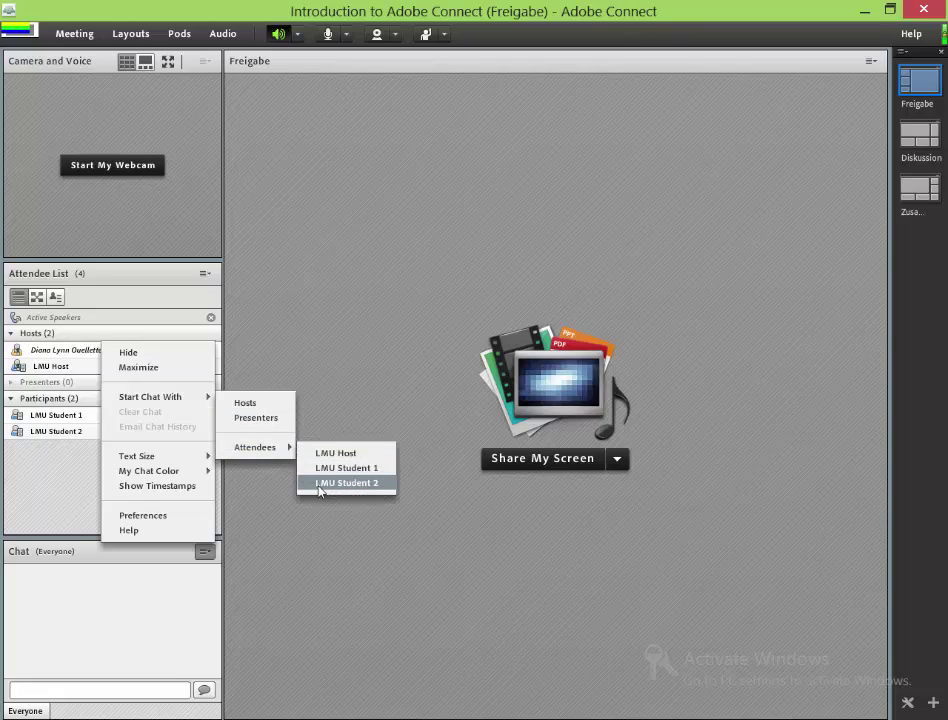
{"action": "left_click", "coordinate": [165, 652]}
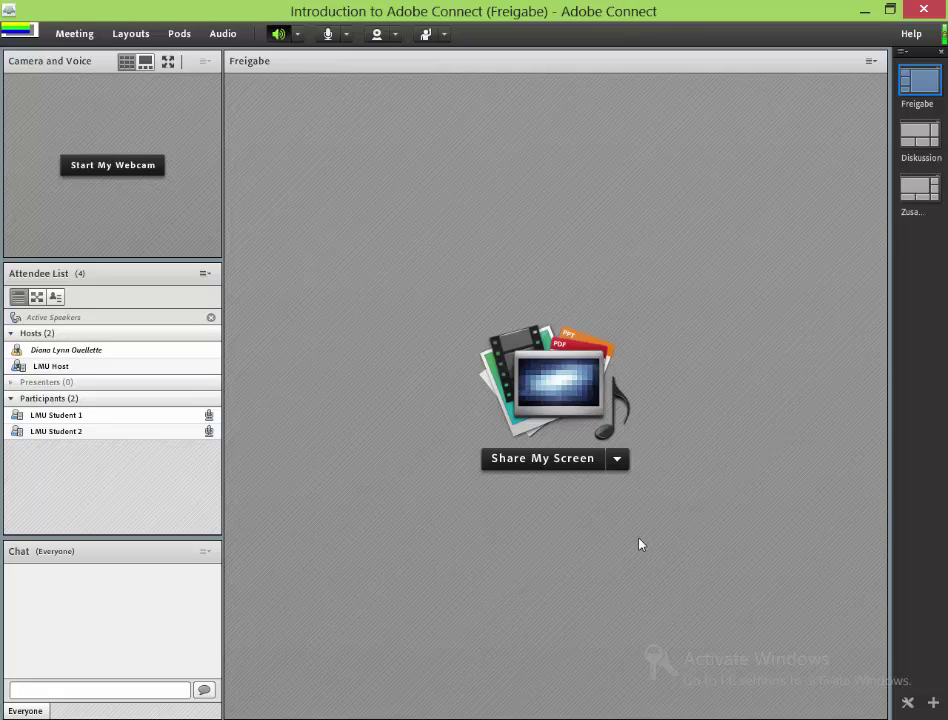
{"action": "left_click", "coordinate": [622, 467]}
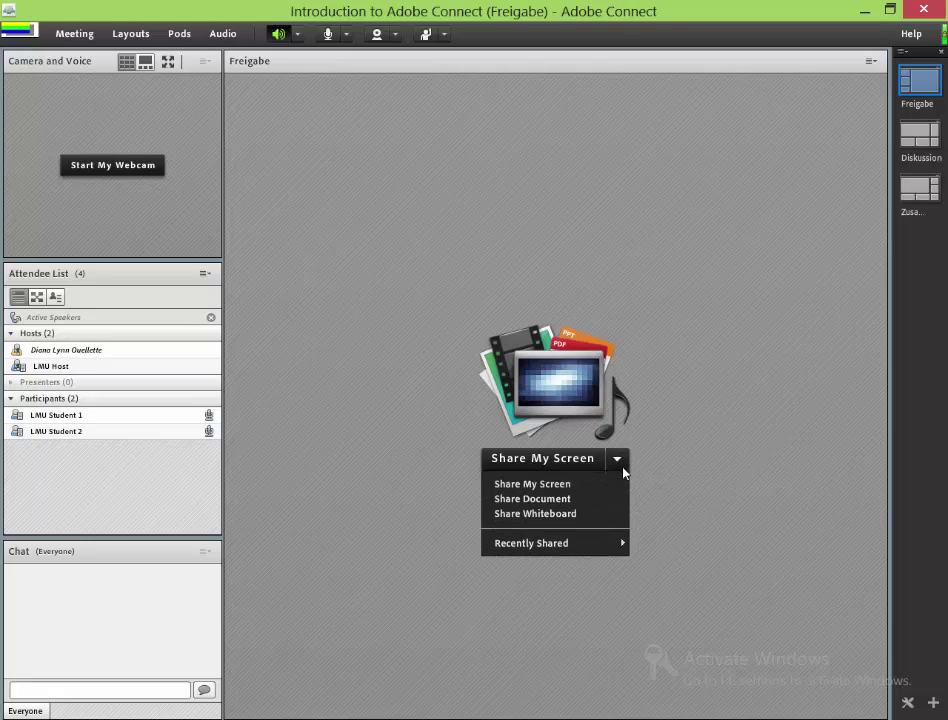
{"action": "left_click", "coordinate": [575, 515]}
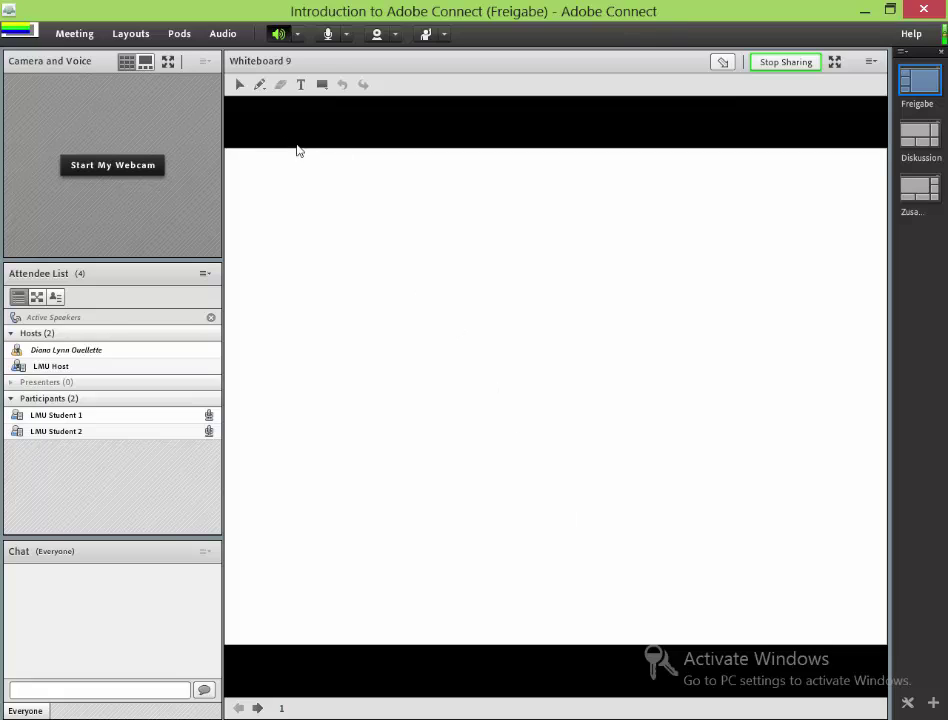
{"action": "left_click", "coordinate": [259, 84]}
{"action": "mouse_move", "coordinate": [557, 252]}
{"action": "left_mouse_down"}
{"action": "mouse_move", "coordinate": [559, 512]}
{"action": "mouse_move", "coordinate": [626, 387]}
{"action": "mouse_move", "coordinate": [467, 390]}
{"action": "mouse_move", "coordinate": [586, 321]}
{"action": "mouse_move", "coordinate": [557, 249]}
{"action": "left_mouse_up"}
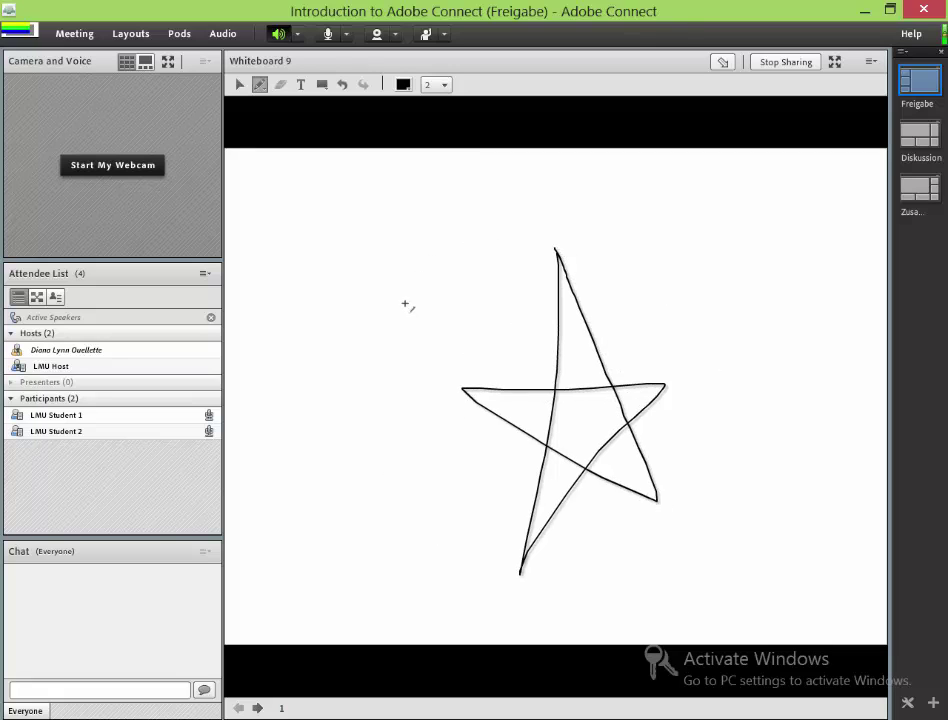
{"action": "left_click", "coordinate": [801, 66]}
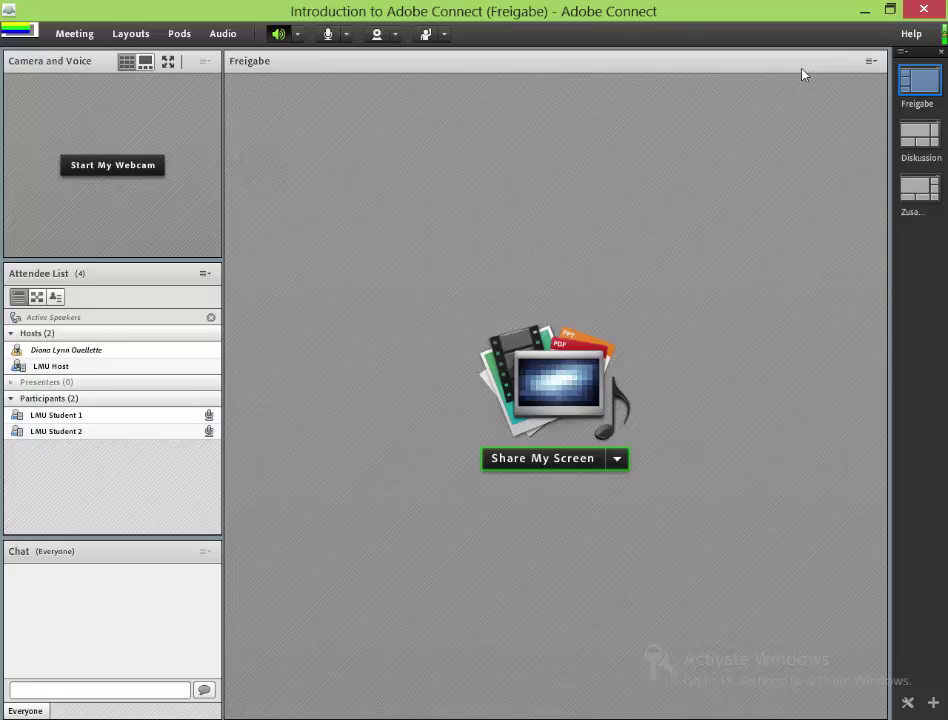
Share the ToS - Session 2.pptx presentation as a document in the share pod
{"action": "left_click", "coordinate": [619, 461]}
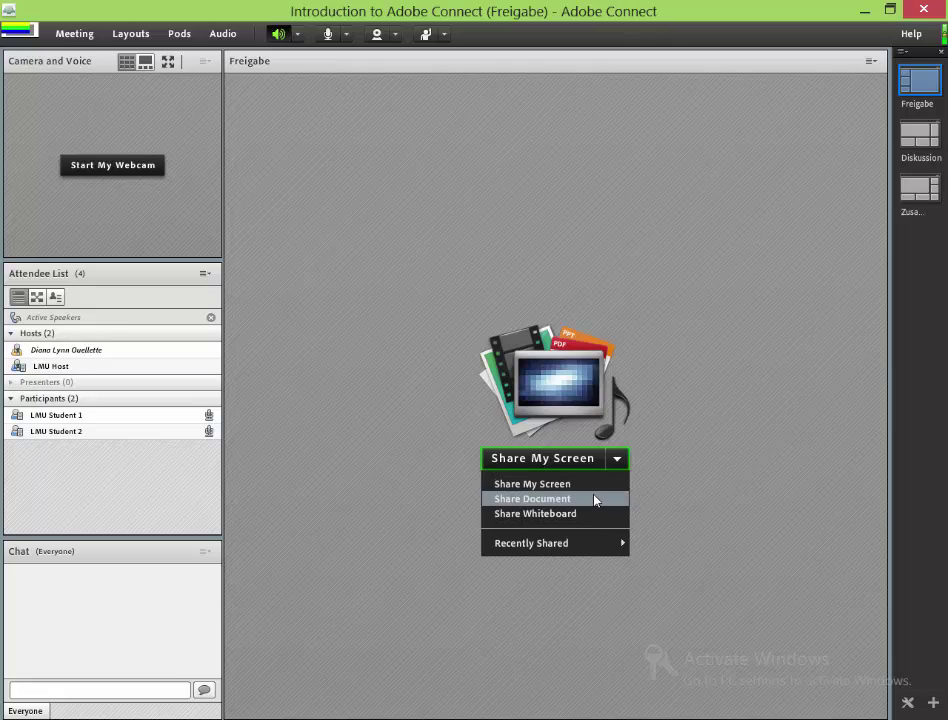
{"action": "left_click", "coordinate": [595, 499]}
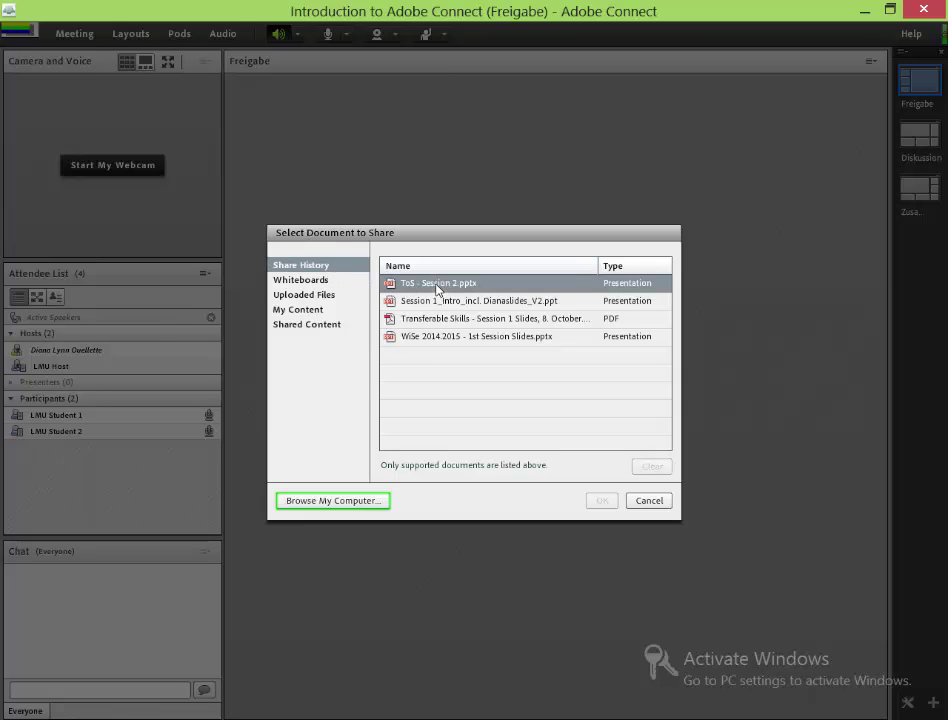
{"action": "left_click", "coordinate": [437, 287]}
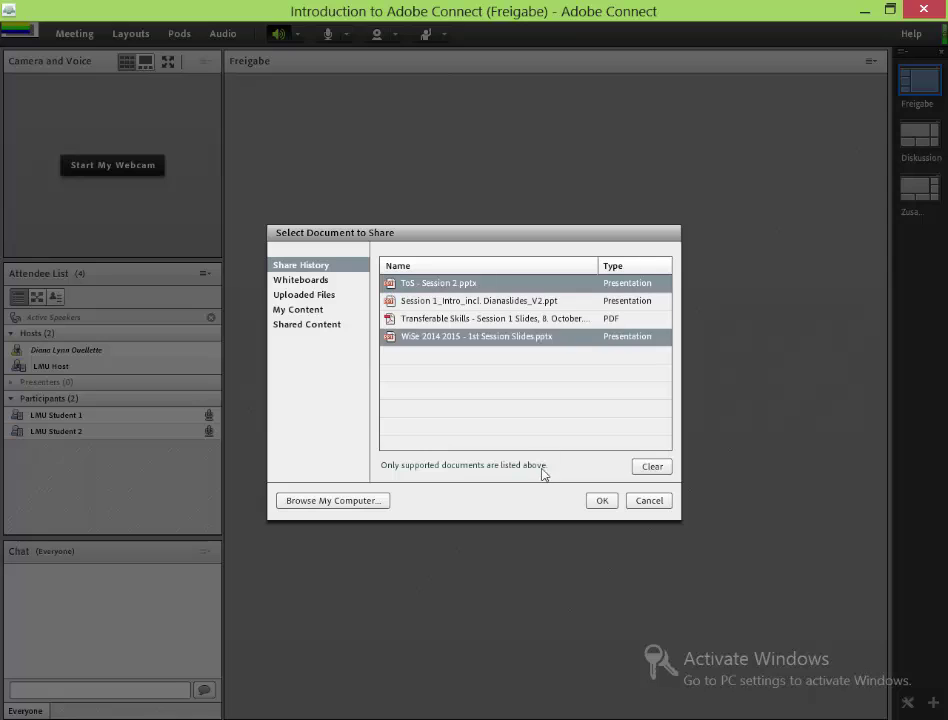
{"action": "left_click", "coordinate": [590, 502]}
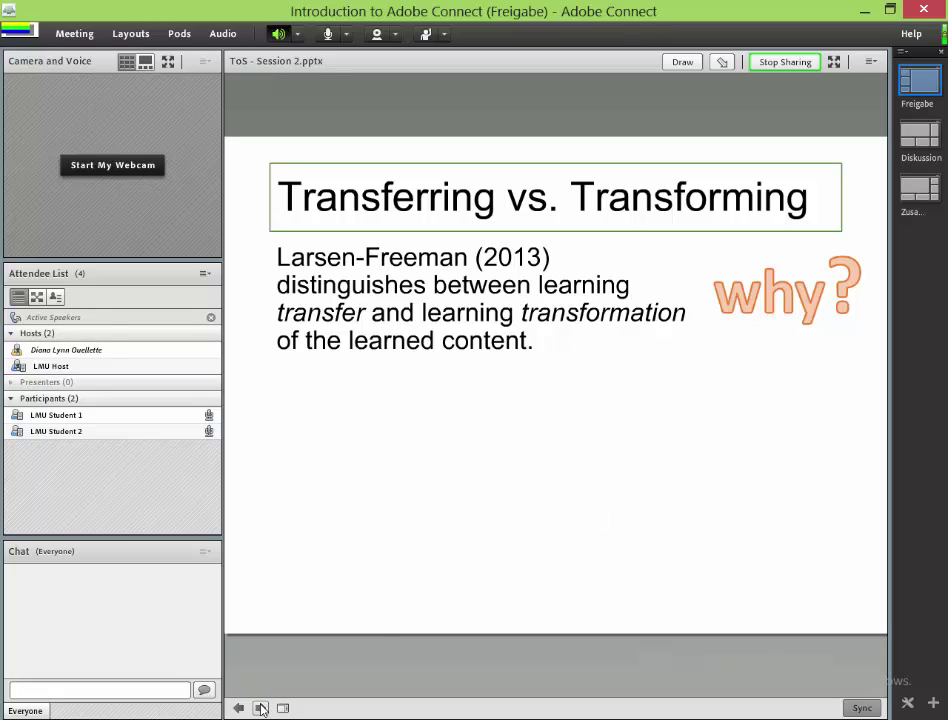
Step through the Generalizing & Adapting builds to the transfer versus transformation comparison slide
{"action": "left_click", "coordinate": [261, 708]}
{"action": "left_click", "coordinate": [261, 708]}
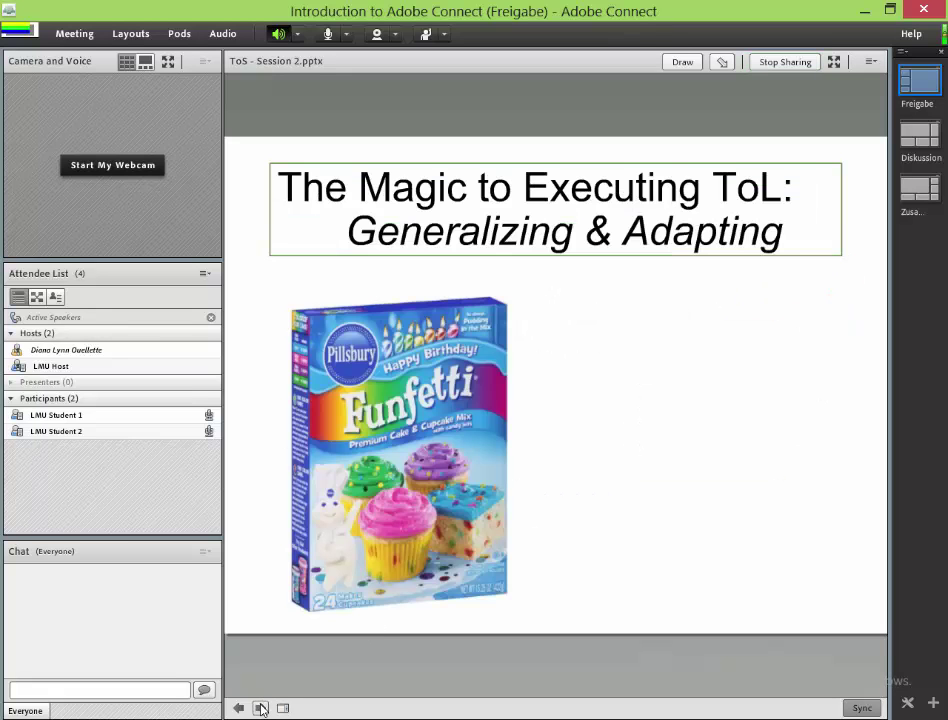
{"action": "left_click", "coordinate": [239, 709]}
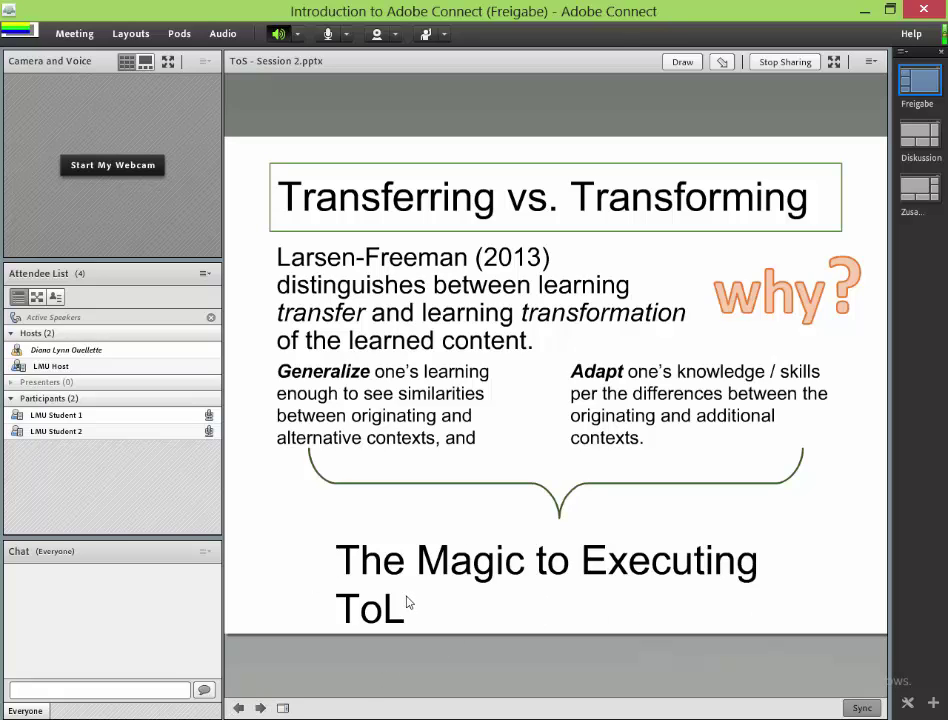
{"action": "left_click", "coordinate": [262, 708]}
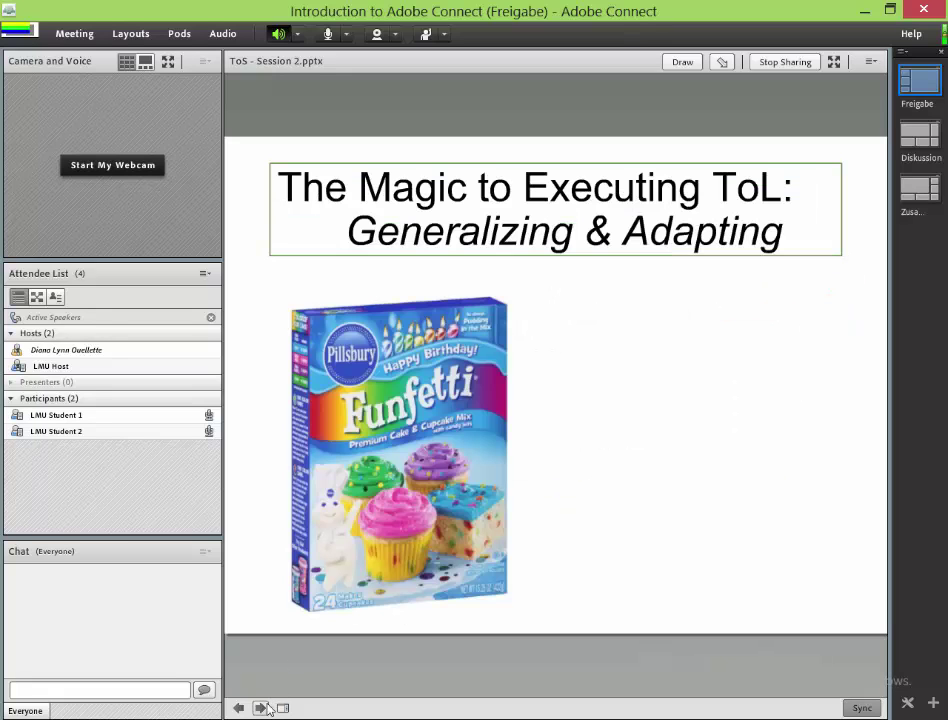
{"action": "left_click", "coordinate": [262, 708]}
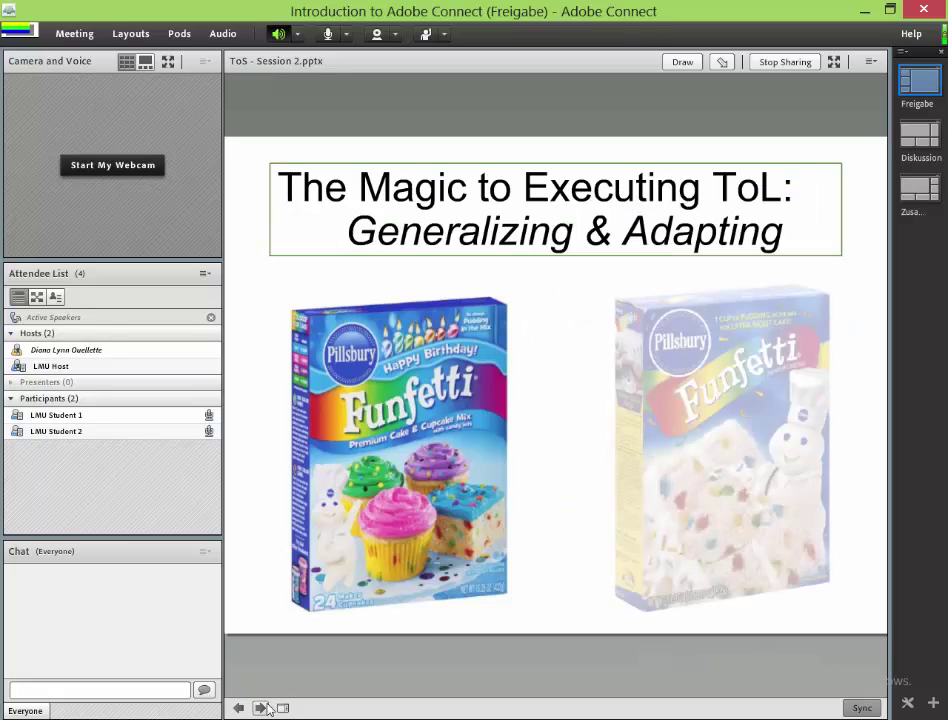
{"action": "left_click", "coordinate": [262, 708]}
{"action": "left_click", "coordinate": [262, 708]}
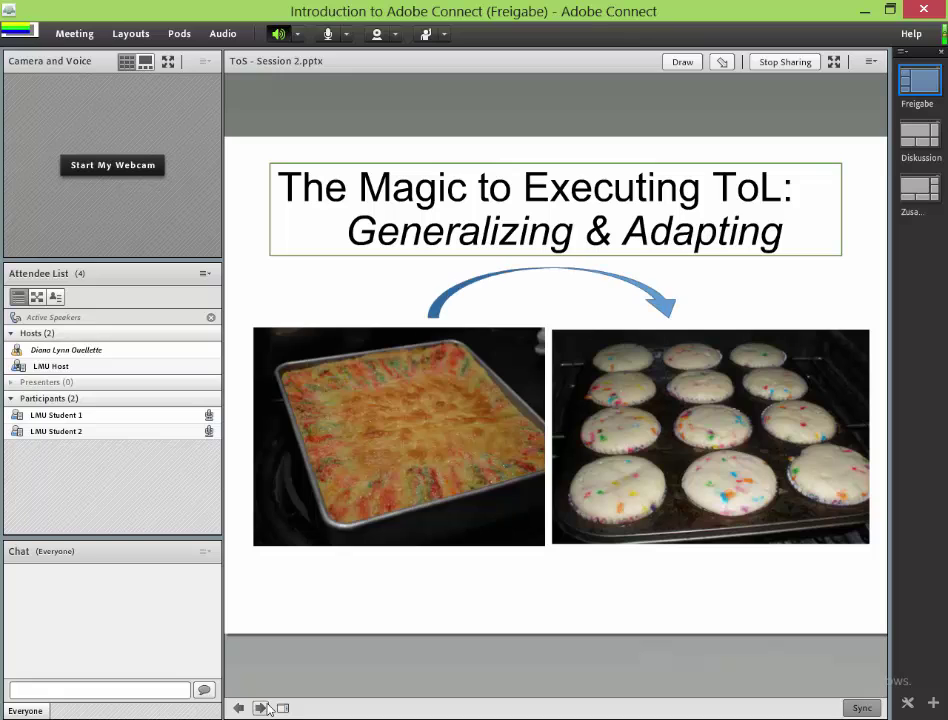
{"action": "left_click", "coordinate": [262, 708]}
{"action": "left_click", "coordinate": [264, 708]}
{"action": "left_click", "coordinate": [264, 708]}
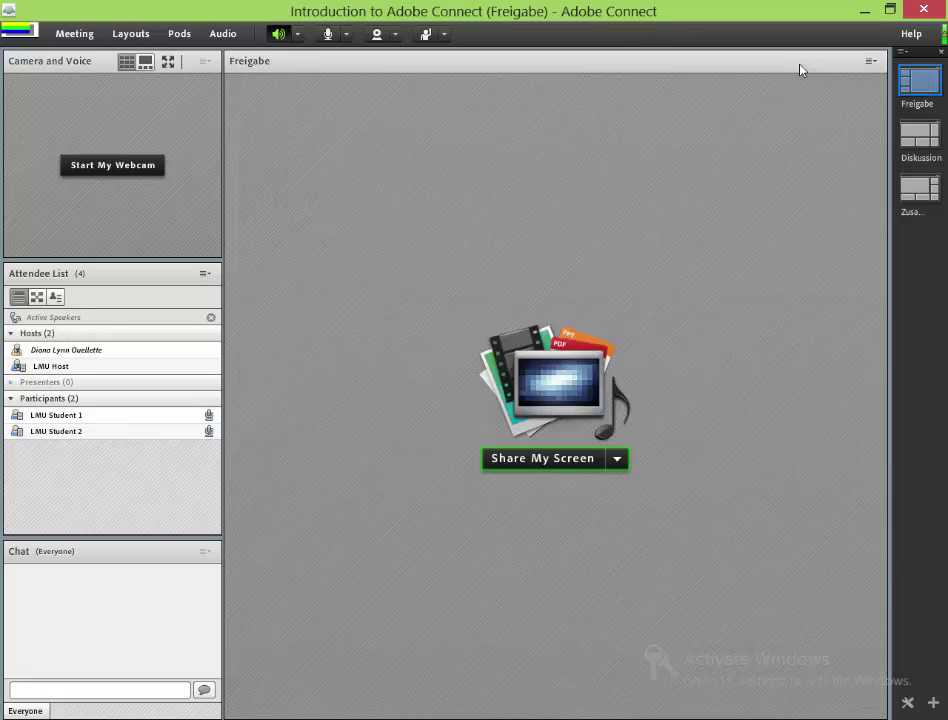
Share the Transferable Skills - Session 1 Slides, 8. October.pdf document in the Freigabe pod
{"action": "left_click", "coordinate": [615, 459]}
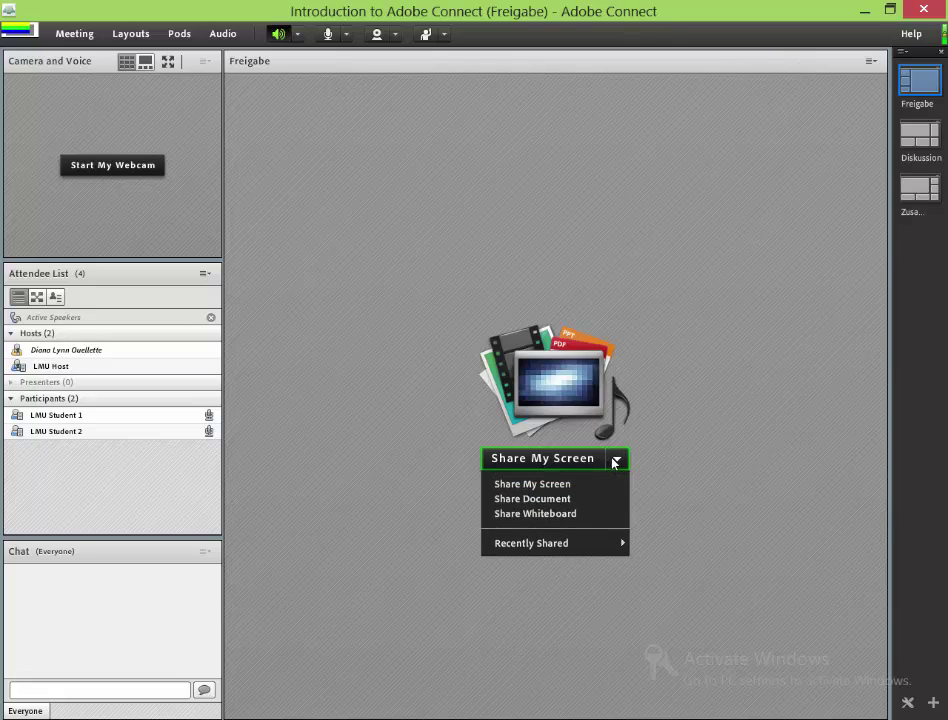
{"action": "left_click", "coordinate": [583, 499]}
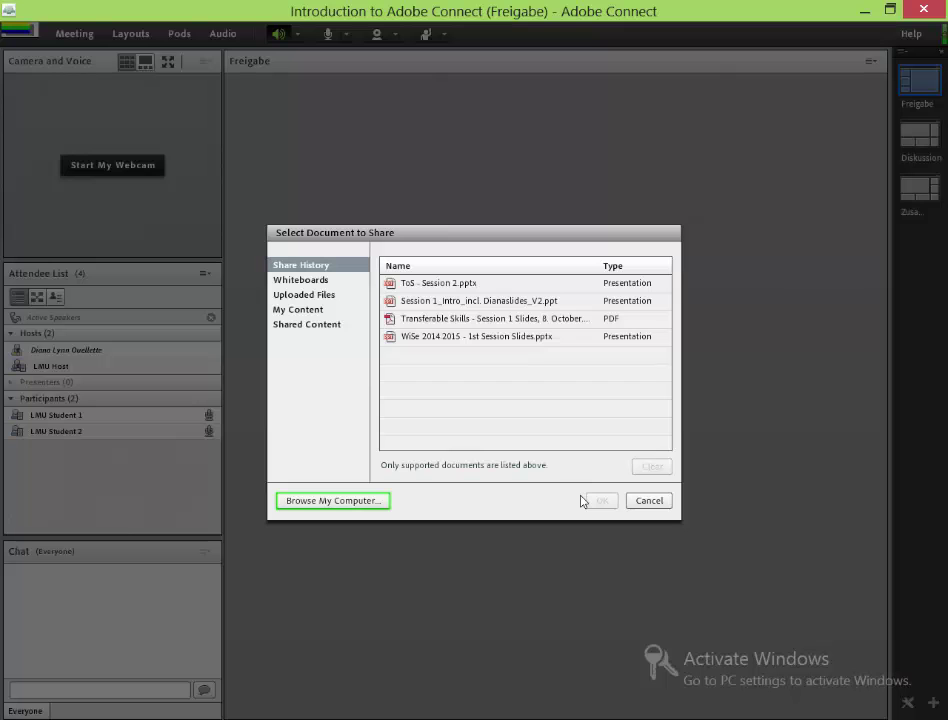
{"action": "left_click", "coordinate": [467, 318]}
{"action": "left_click", "coordinate": [602, 501]}
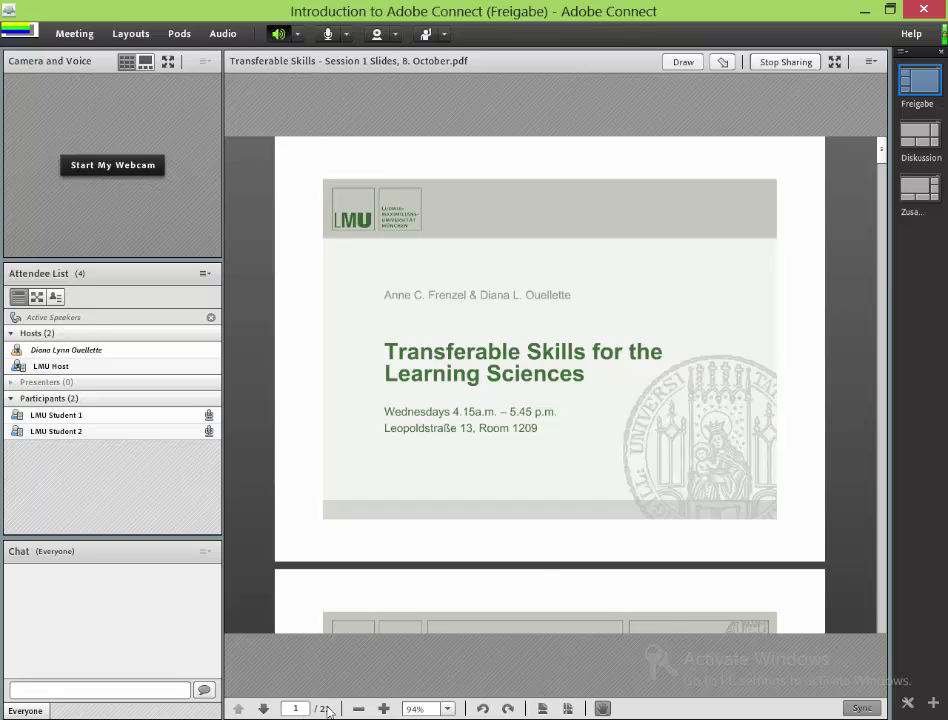
Page forward to page 6, the Course Design slide, and enlarge it to the pod's width
{"action": "left_click", "coordinate": [265, 709]}
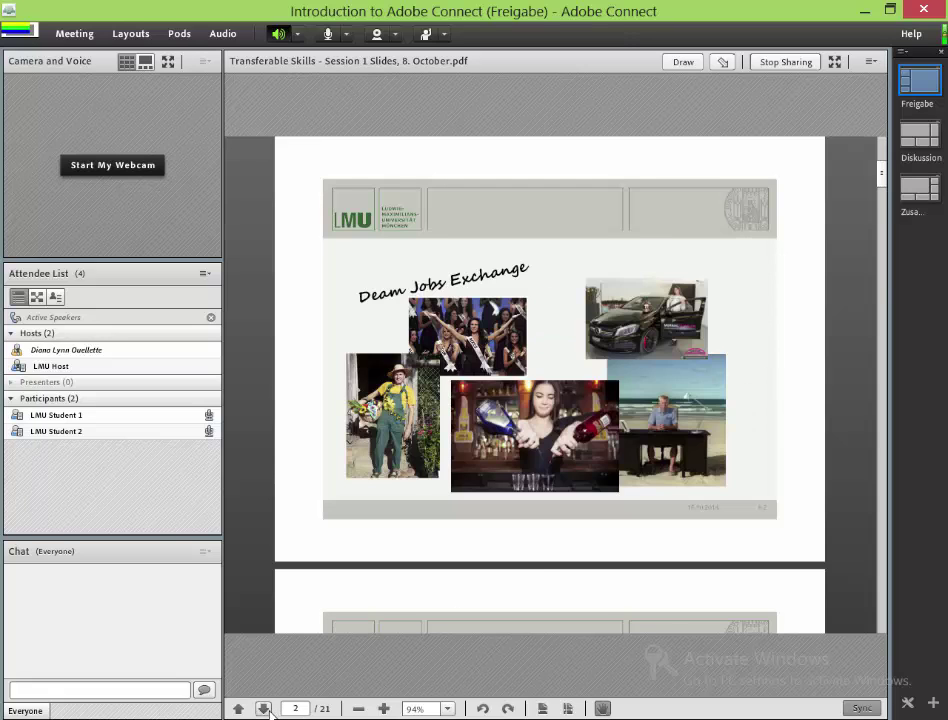
{"action": "left_click", "coordinate": [265, 709]}
{"action": "left_click", "coordinate": [265, 709]}
{"action": "left_click", "coordinate": [265, 709]}
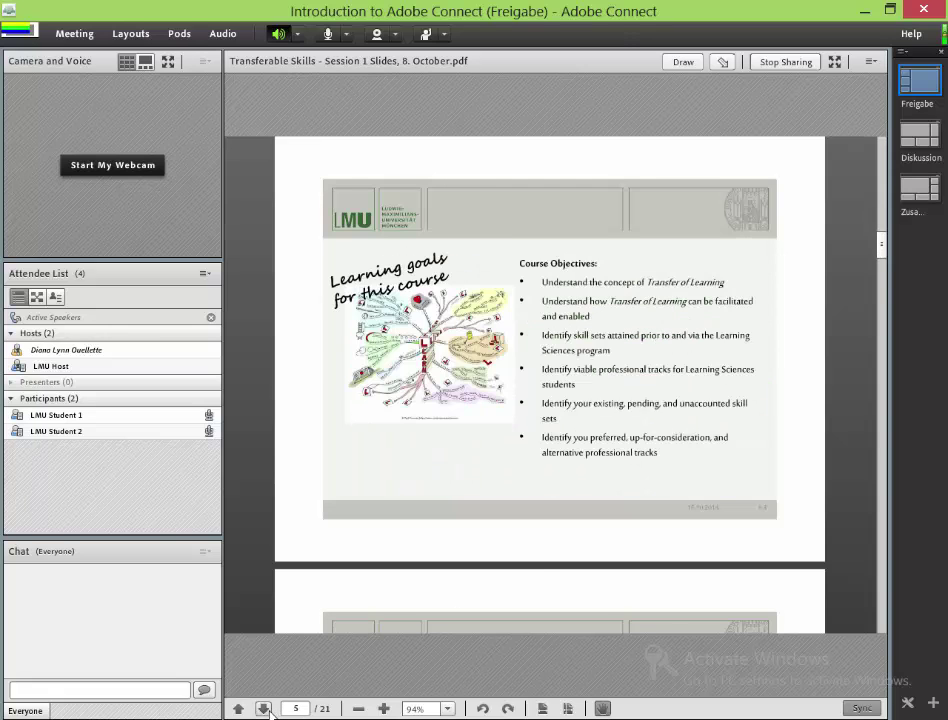
{"action": "left_click", "coordinate": [265, 709]}
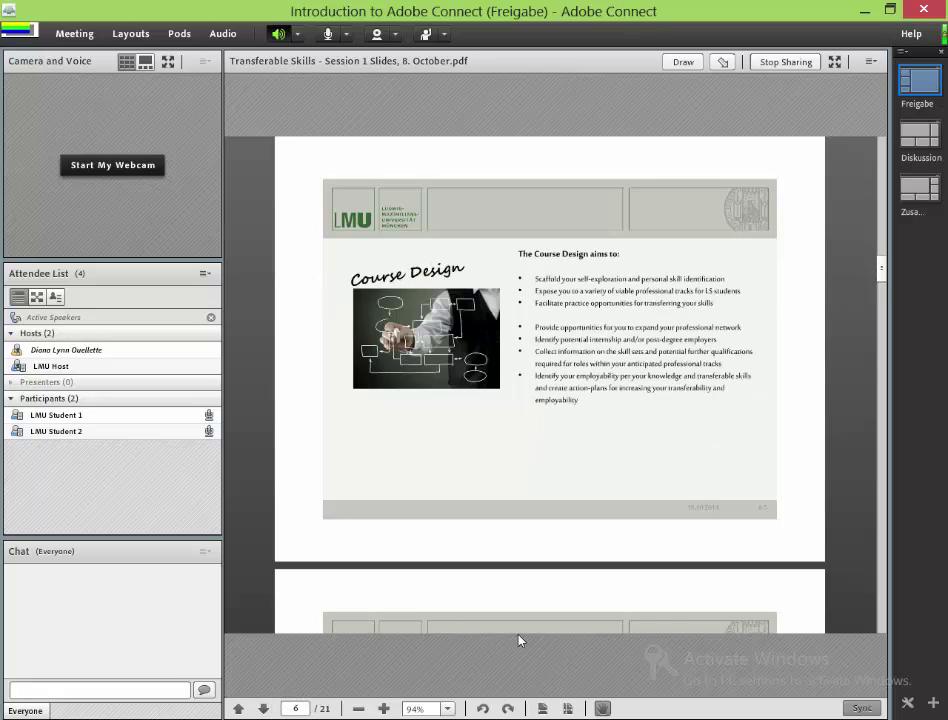
{"action": "left_click", "coordinate": [542, 708]}
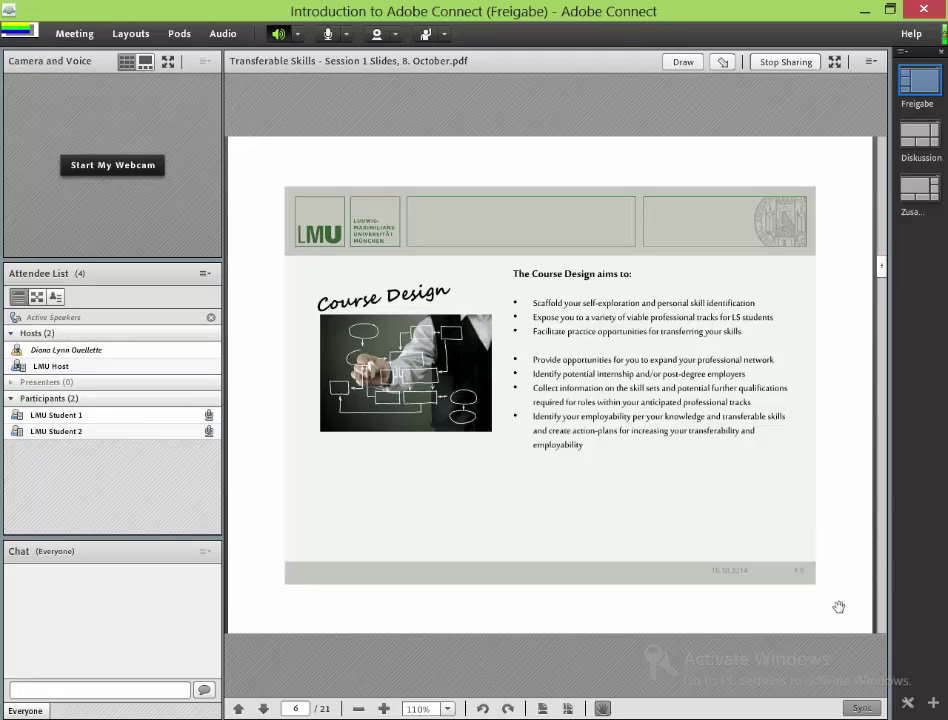
Toggle the presenter pointer on, off and on, pointing at 'The Course Design aims to:'
{"action": "left_click", "coordinate": [722, 63]}
{"action": "left_click", "coordinate": [721, 62]}
{"action": "left_click", "coordinate": [721, 62]}
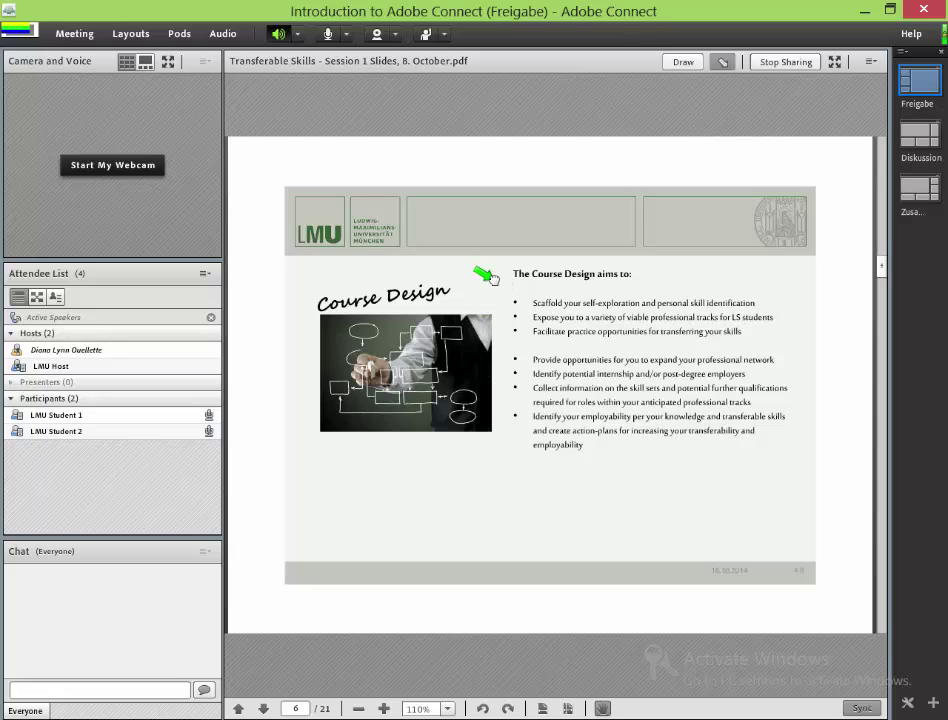
{"action": "scroll", "coordinate": [505, 278], "scroll_direction": "down", "scroll_amount": 1}
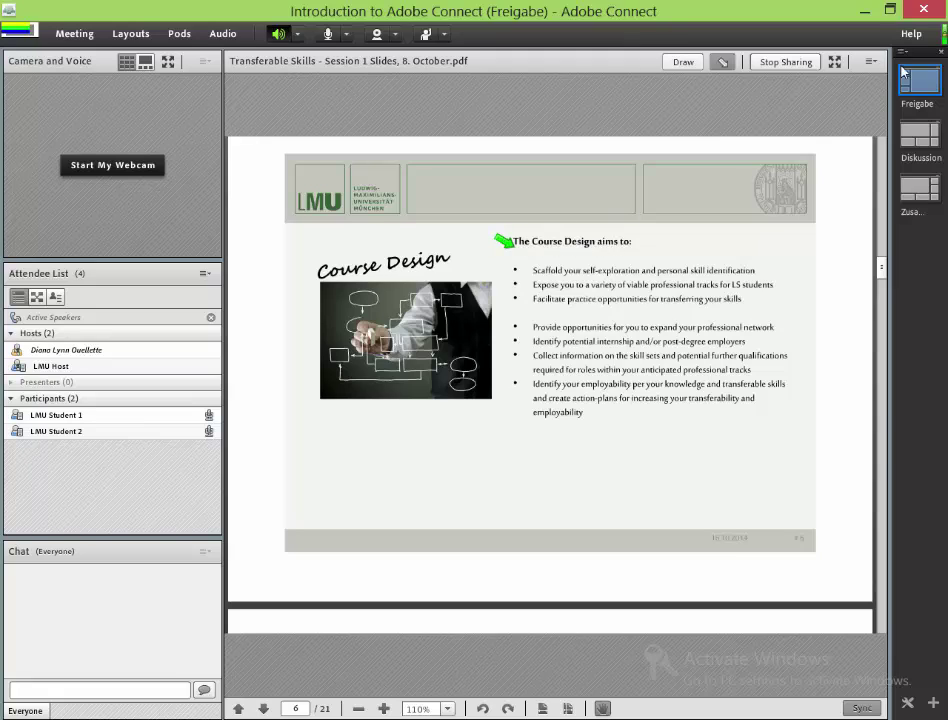
{"action": "left_click", "coordinate": [868, 63]}
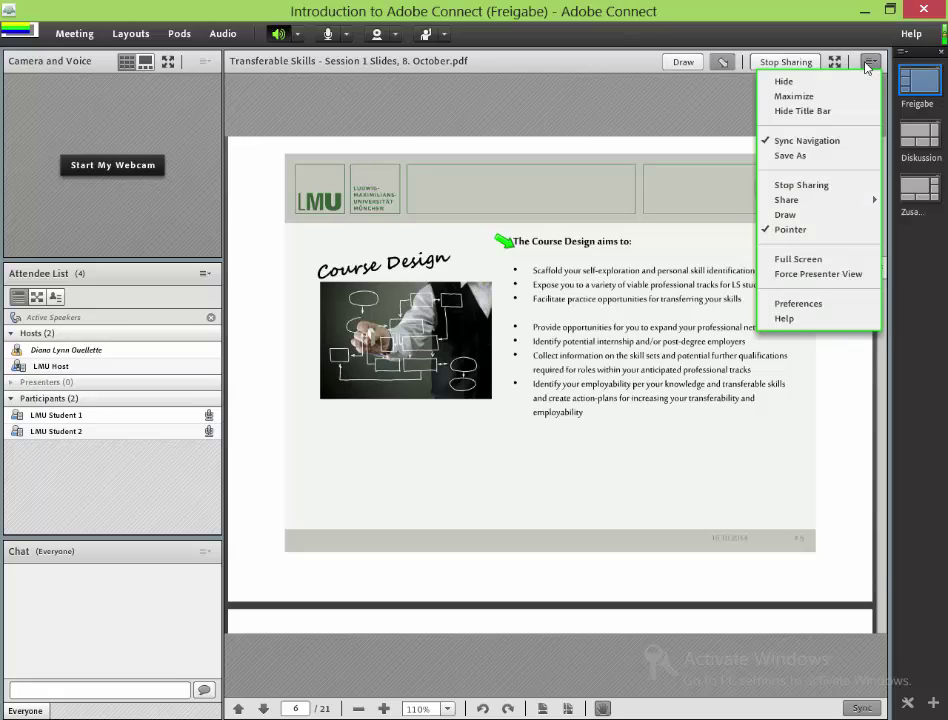
{"action": "mouse_move", "coordinate": [824, 203]}
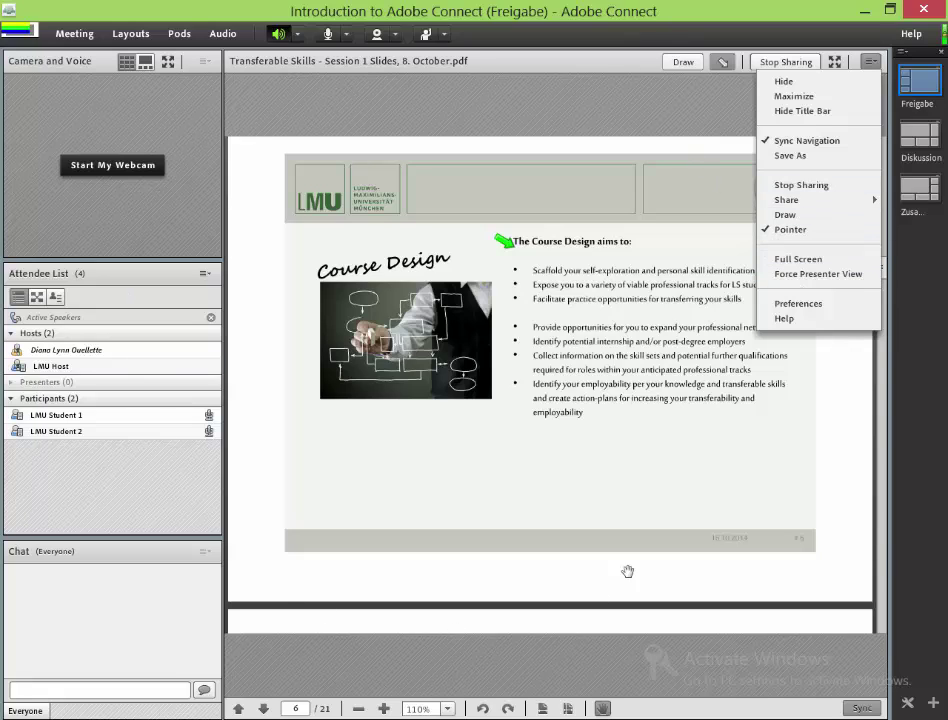
{"action": "left_click", "coordinate": [872, 64]}
{"action": "left_click", "coordinate": [872, 64]}
{"action": "left_click", "coordinate": [872, 64]}
{"action": "left_click", "coordinate": [872, 64]}
Stop sharing the PDF and make the first host a presenter
{"action": "left_click", "coordinate": [812, 64]}
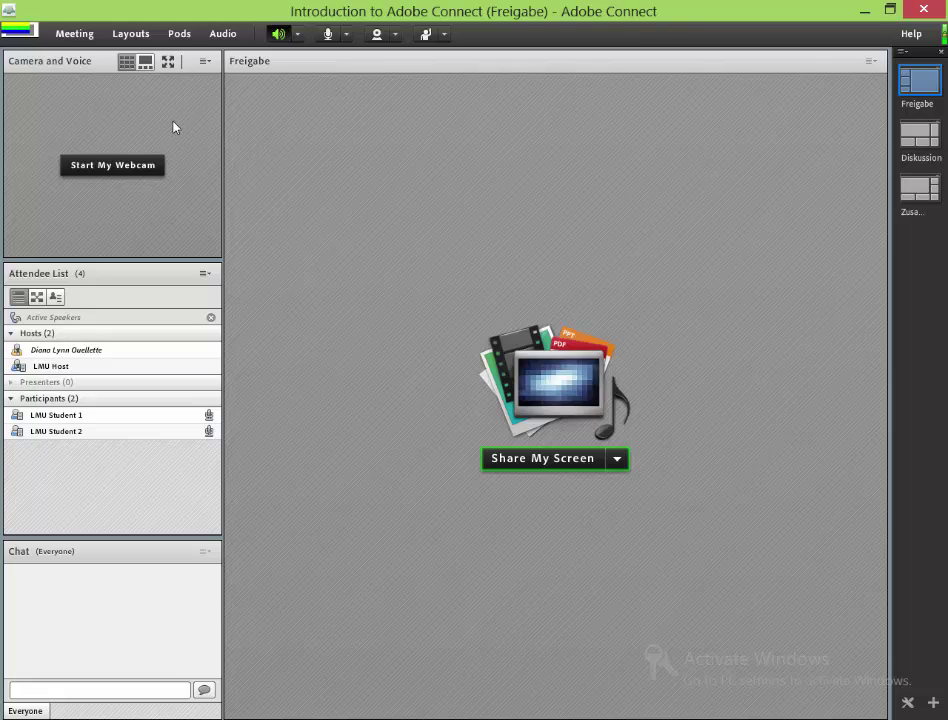
{"action": "right_click", "coordinate": [84, 354]}
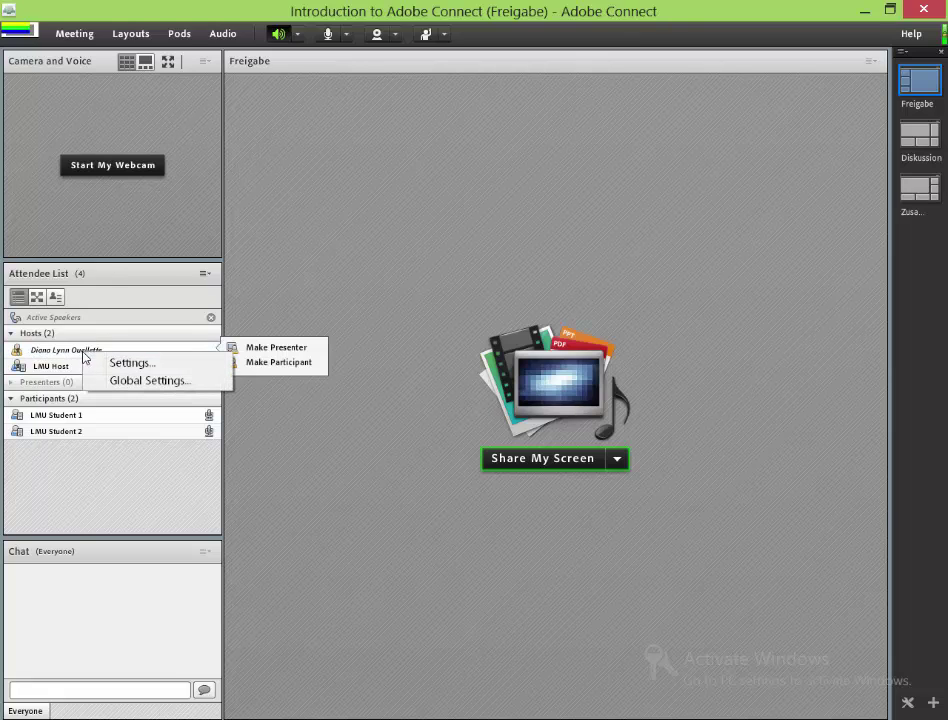
{"action": "left_click", "coordinate": [199, 351]}
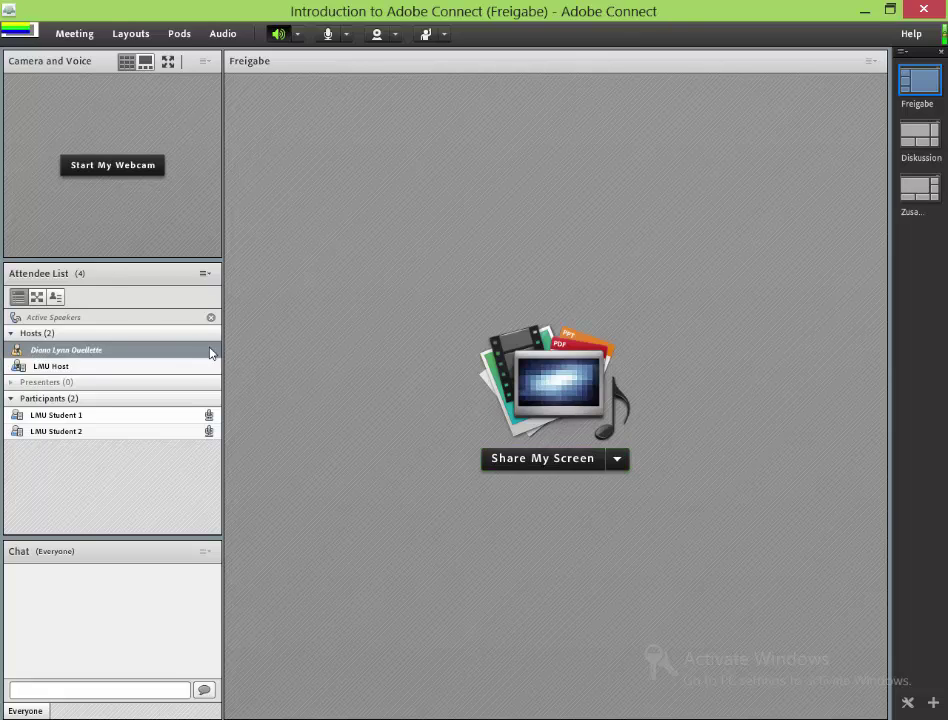
{"action": "mouse_move", "coordinate": [198, 353]}
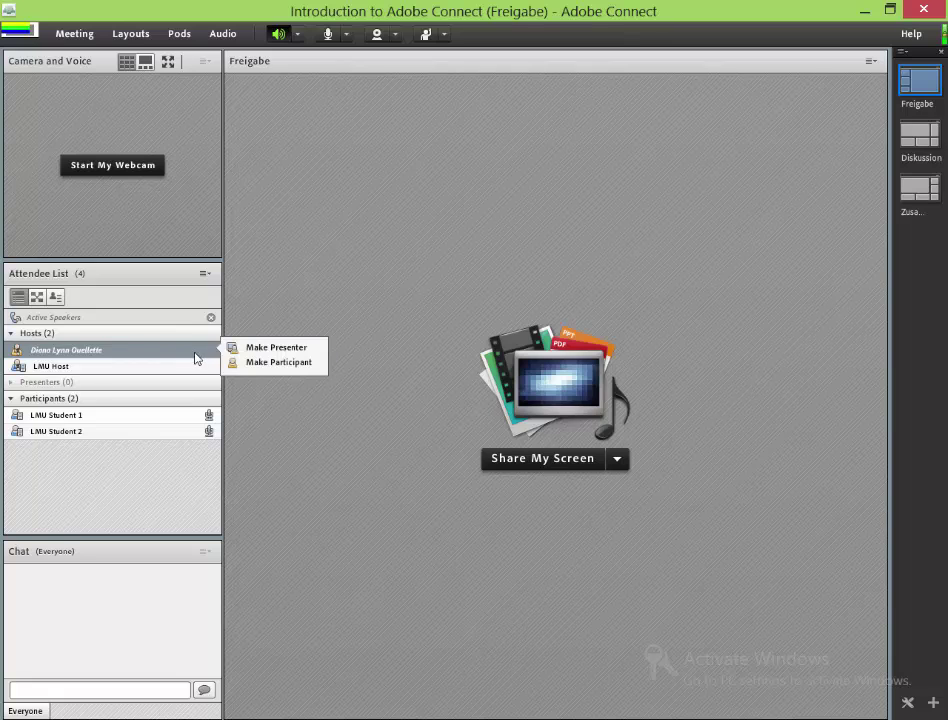
{"action": "left_click", "coordinate": [249, 350]}
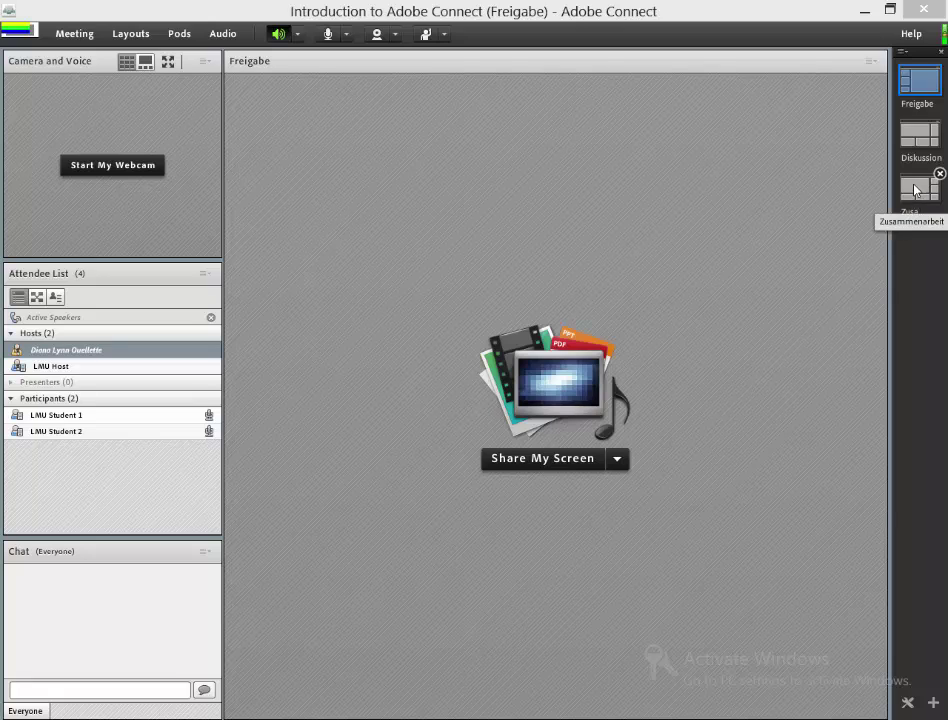
Switch to the Diskussion layout, briefly open LMU Student 2's actions, then start editing Discussion Notes
{"action": "left_click", "coordinate": [915, 143]}
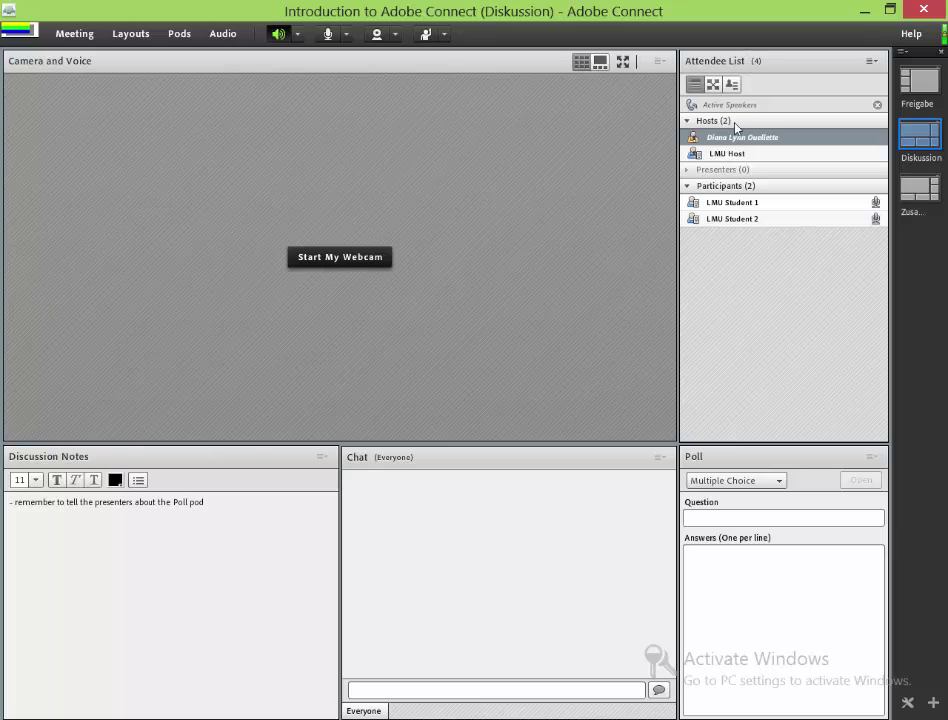
{"action": "left_click", "coordinate": [722, 221]}
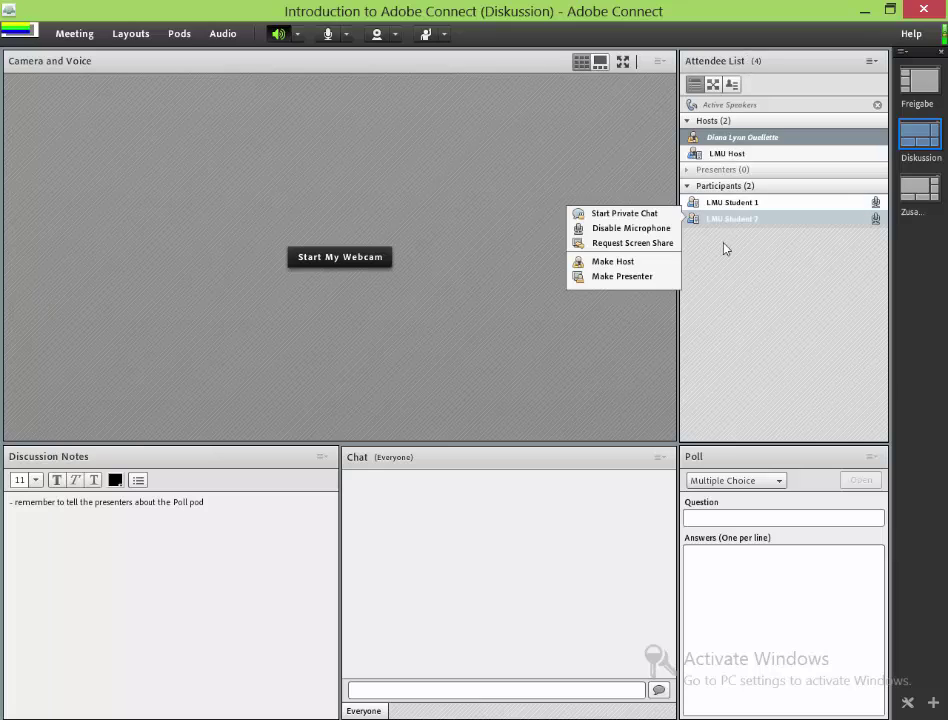
{"action": "left_click", "coordinate": [790, 462]}
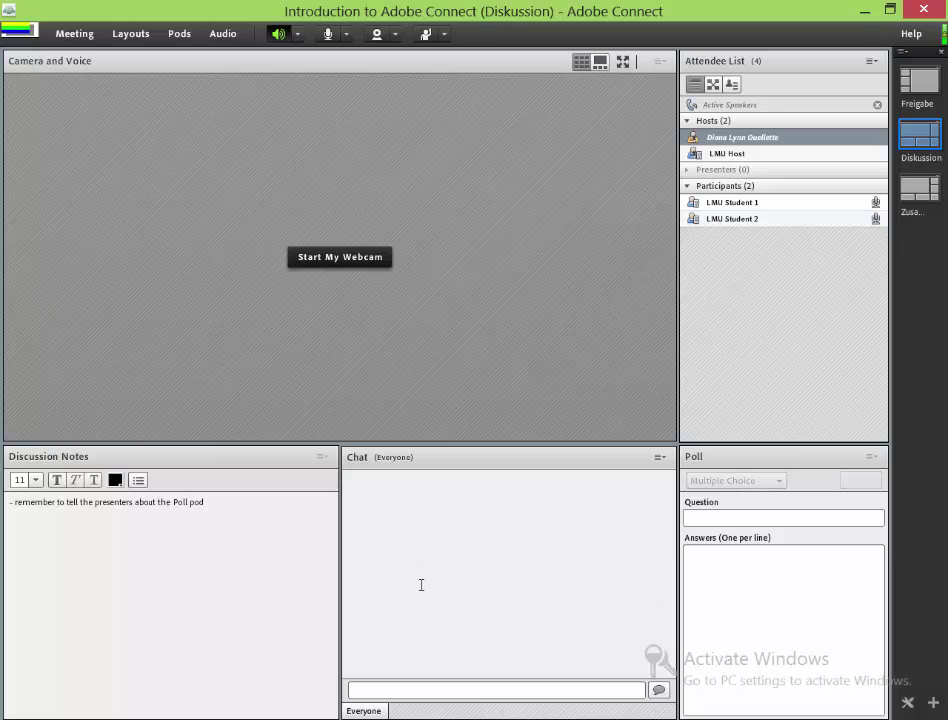
{"action": "left_click", "coordinate": [241, 548]}
Add the Discussion Notes line 'Transfer is all around us, make sure that you're making connections'
{"action": "left_click_drag", "start_coordinate": [210, 506], "coordinate": [3, 504]}
{"action": "left_click", "coordinate": [61, 541]}
{"action": "type", "text": "Transfer is all around us, make sure that you're making connections"}
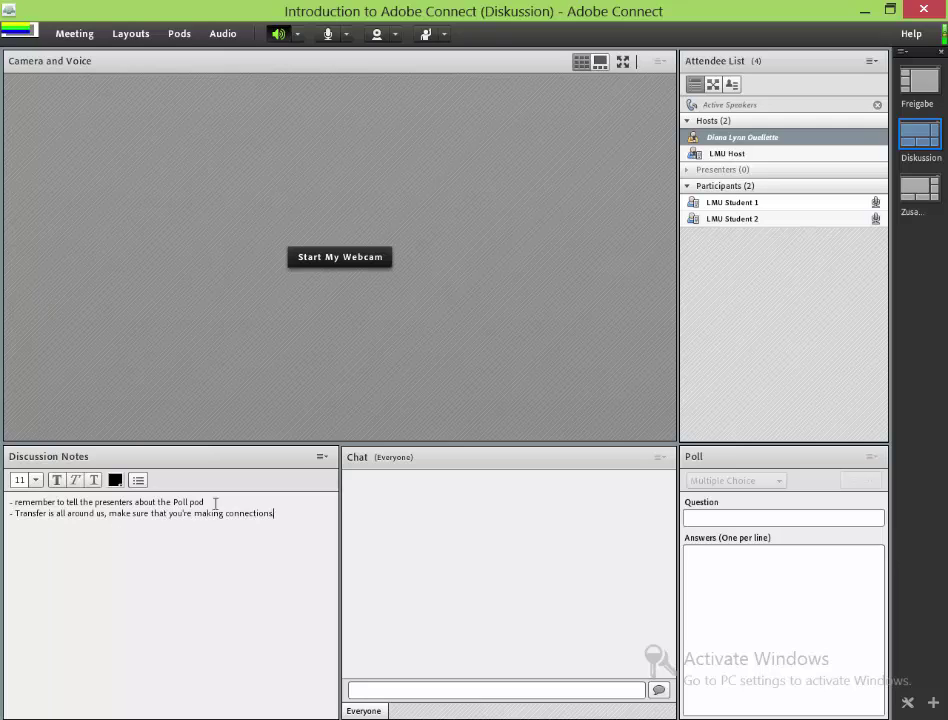
{"action": "left_click_drag", "start_coordinate": [206, 502], "coordinate": [9, 503]}
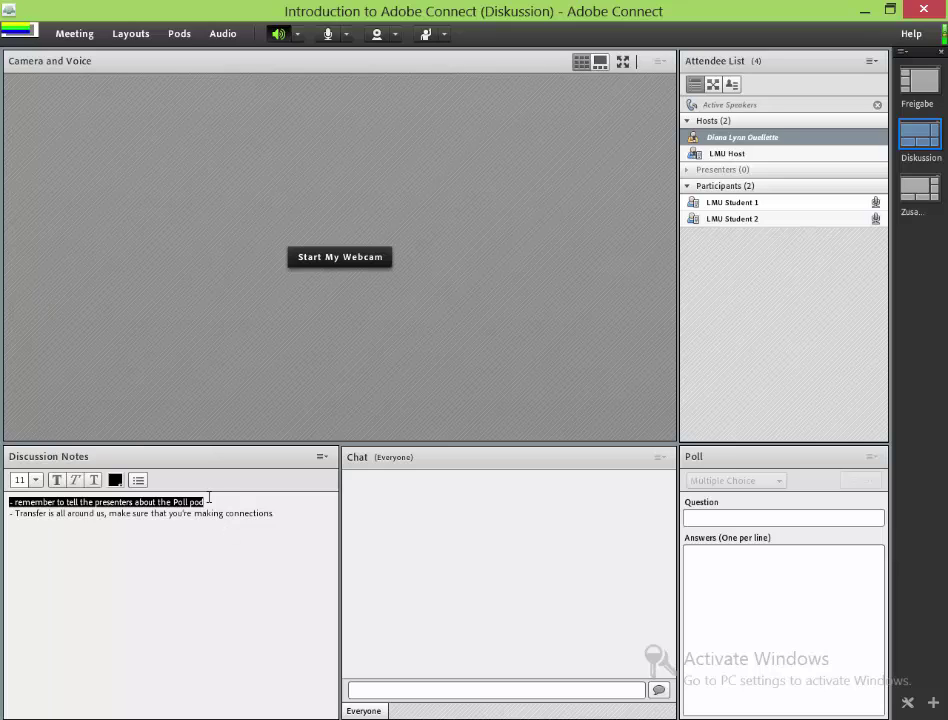
Confirm the Poll pod's question type stays Multiple Choice
{"action": "left_click", "coordinate": [728, 491]}
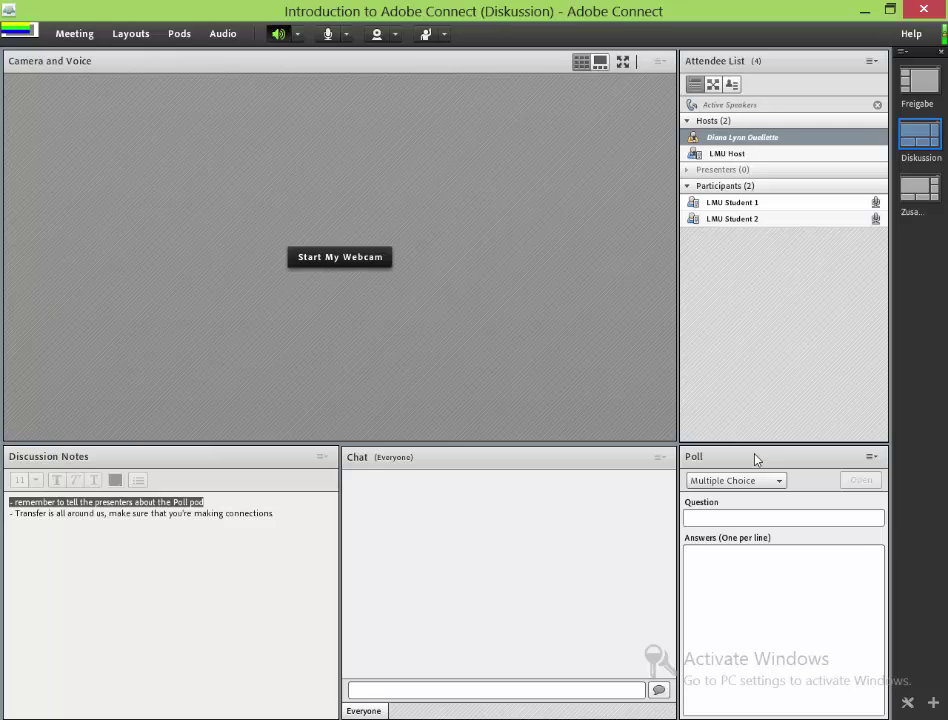
{"action": "left_click", "coordinate": [756, 482]}
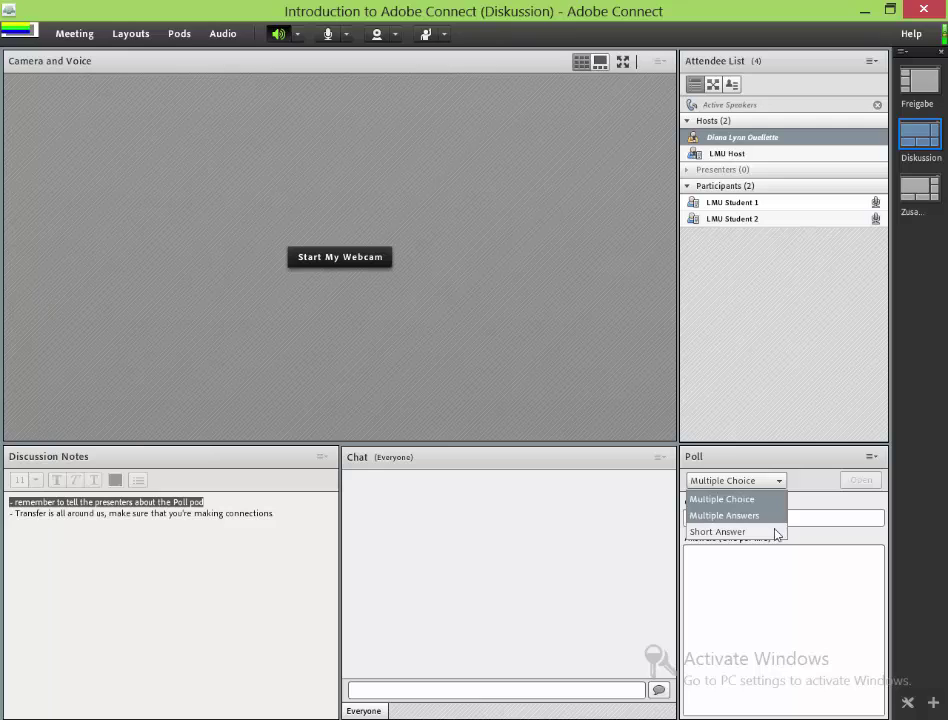
{"action": "left_click", "coordinate": [799, 474]}
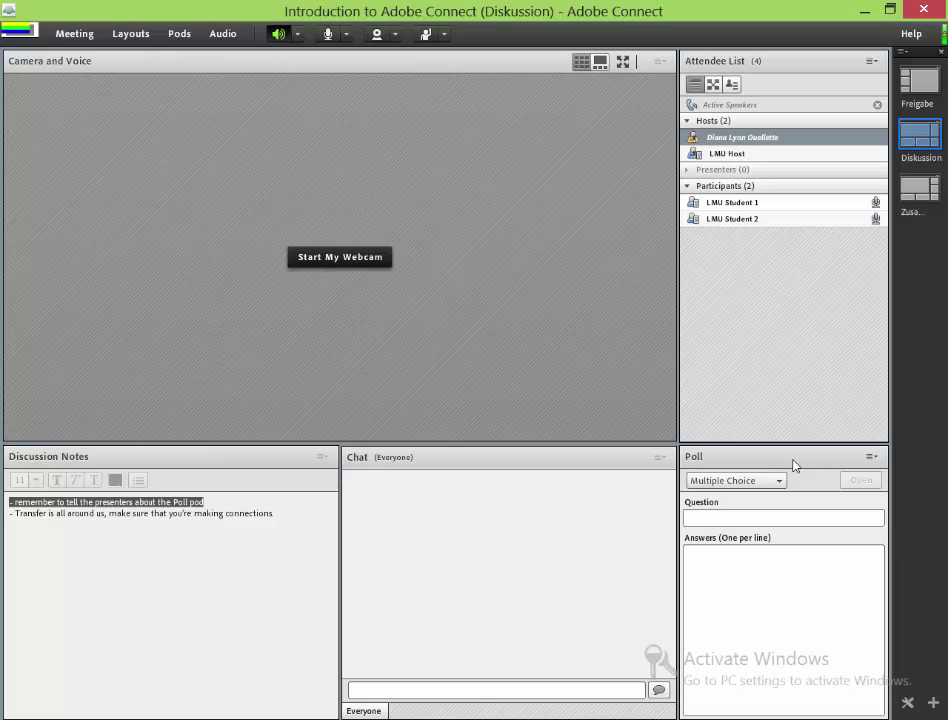
Look through the Poll pod options without changing anything, then bring up LMU Student 2's actions
{"action": "left_click", "coordinate": [871, 456]}
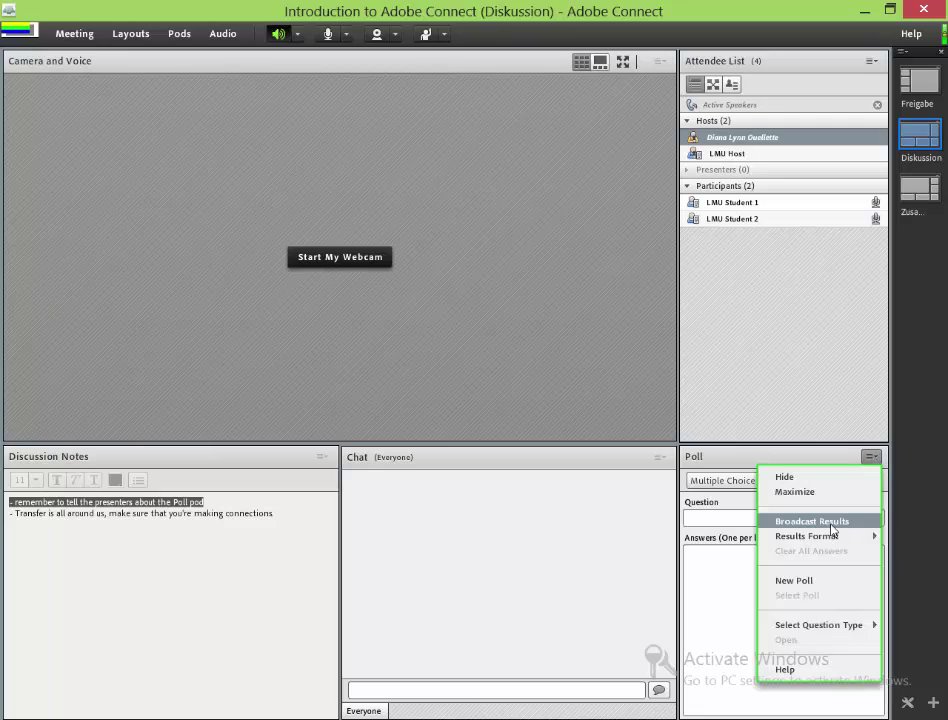
{"action": "mouse_move", "coordinate": [834, 540]}
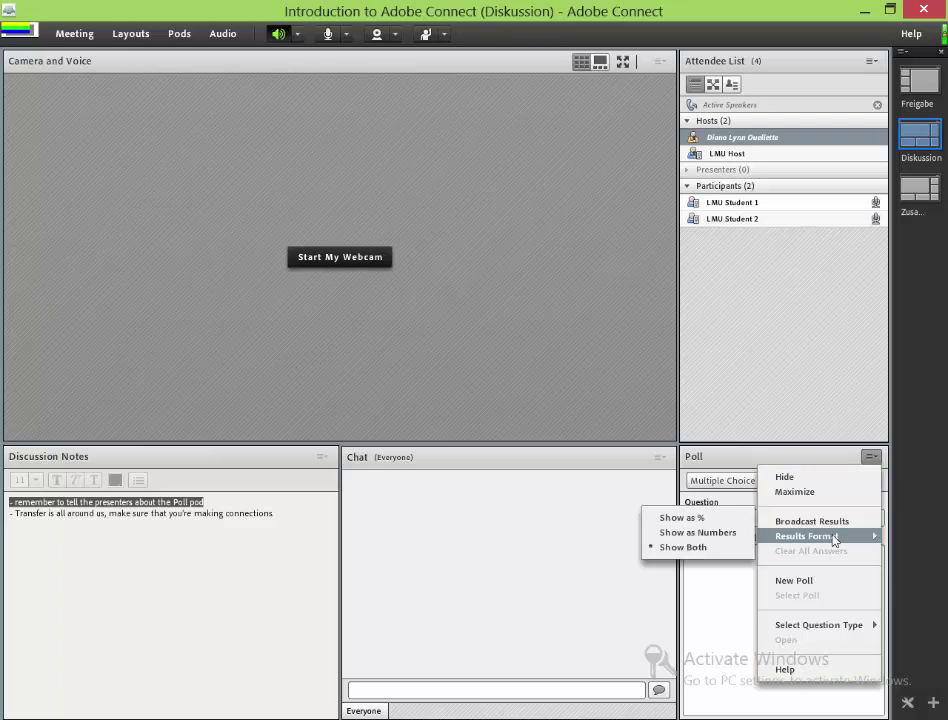
{"action": "left_click", "coordinate": [798, 455]}
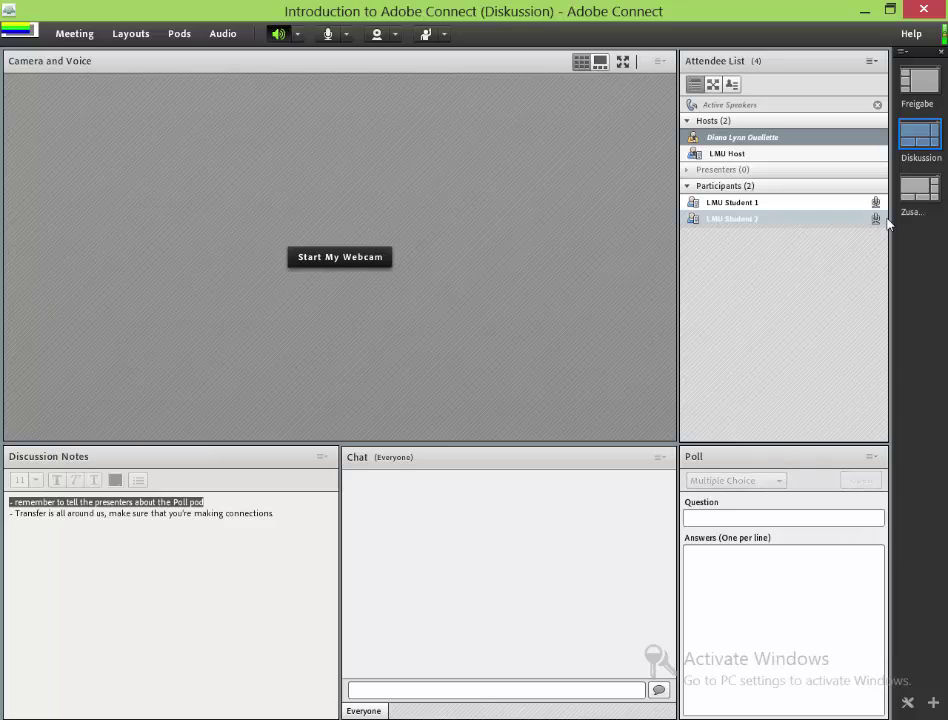
{"action": "left_click", "coordinate": [738, 218]}
Switch the room to the Zusammenarbeit layout and compare the Q&A participant and host views
{"action": "left_click", "coordinate": [916, 186]}
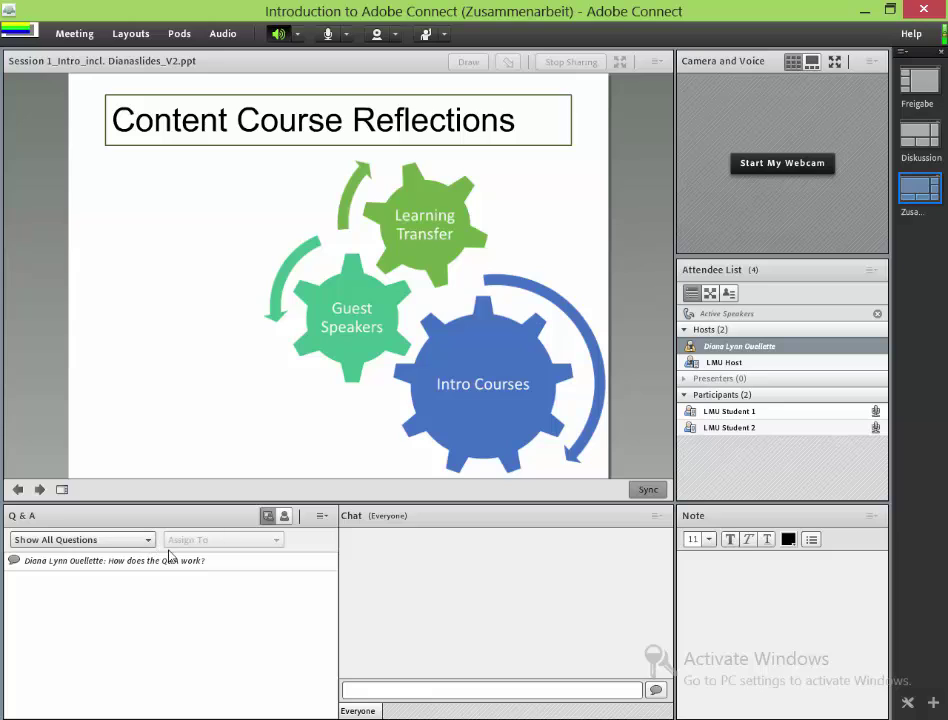
{"action": "left_click", "coordinate": [285, 517]}
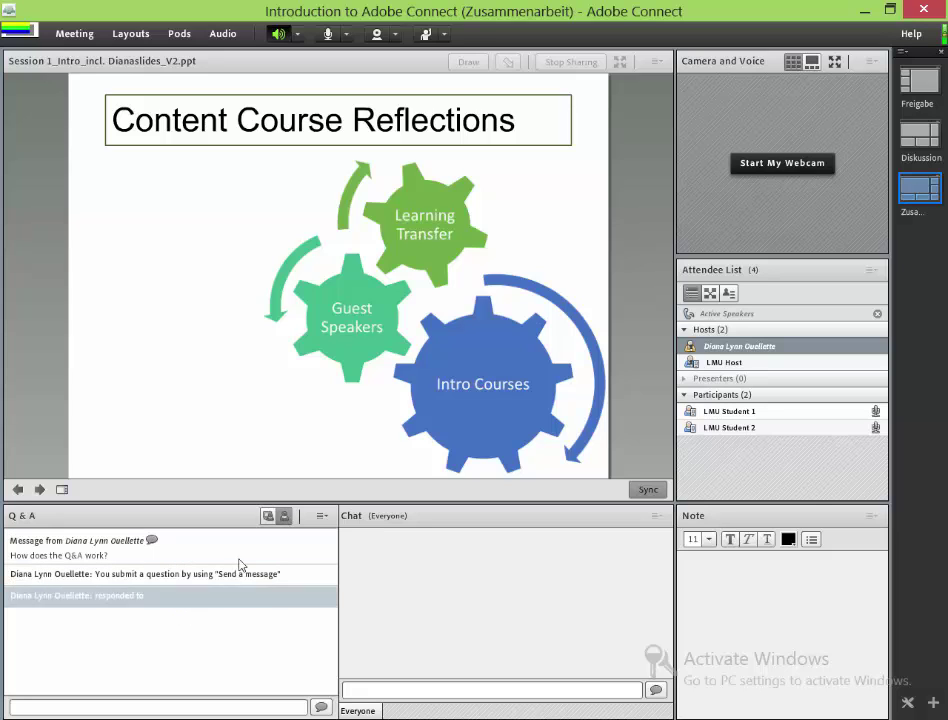
{"action": "left_click", "coordinate": [268, 517]}
Select 'How does the Q&A work?', keep all questions shown, and open its thread
{"action": "left_click", "coordinate": [207, 563]}
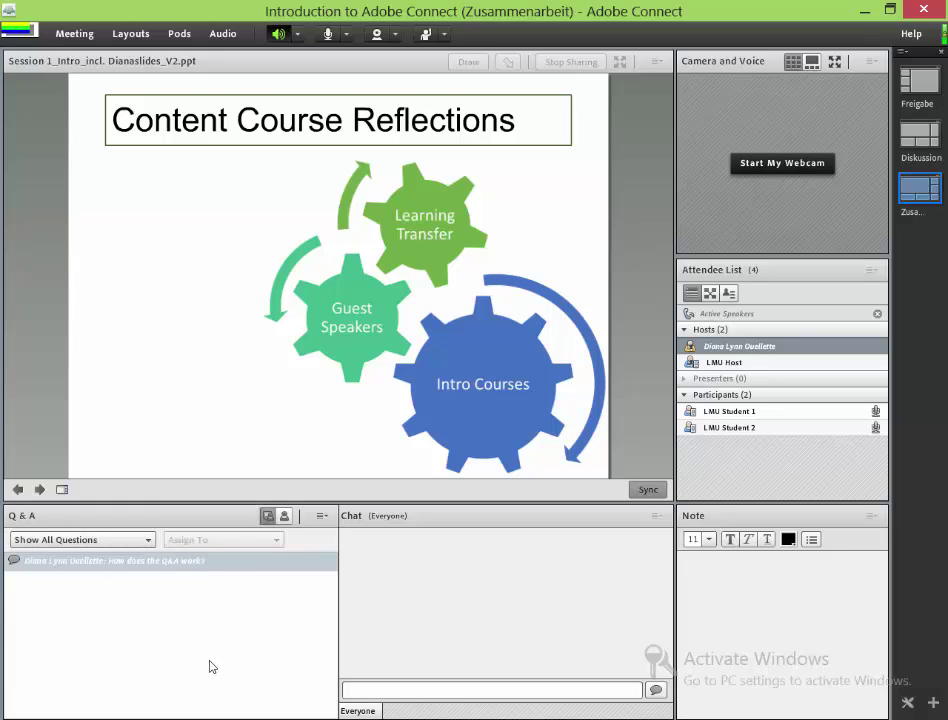
{"action": "left_click", "coordinate": [136, 542]}
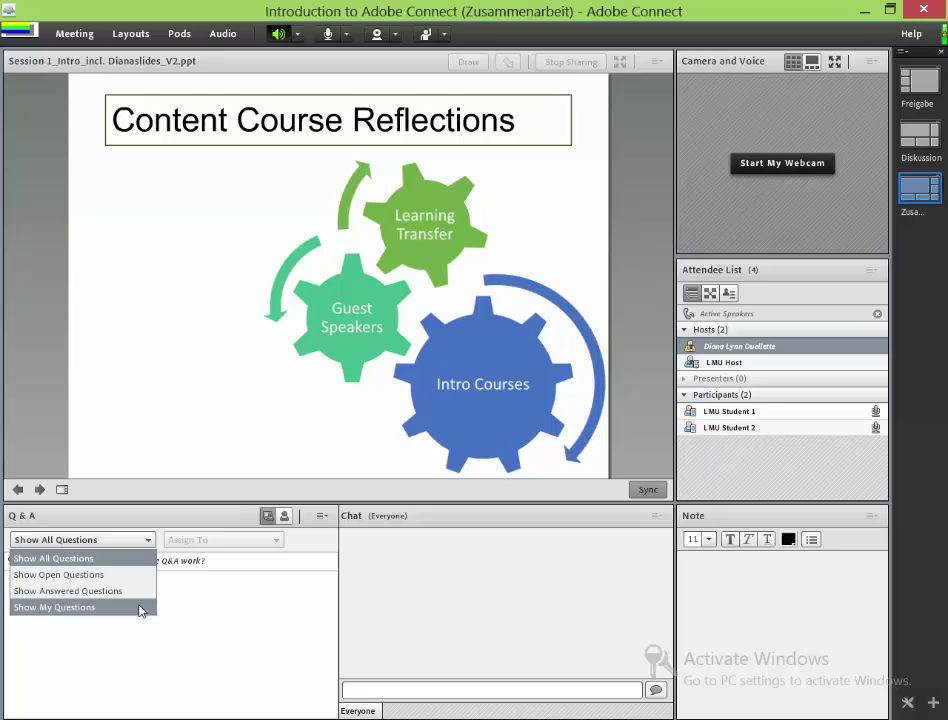
{"action": "left_click", "coordinate": [169, 593]}
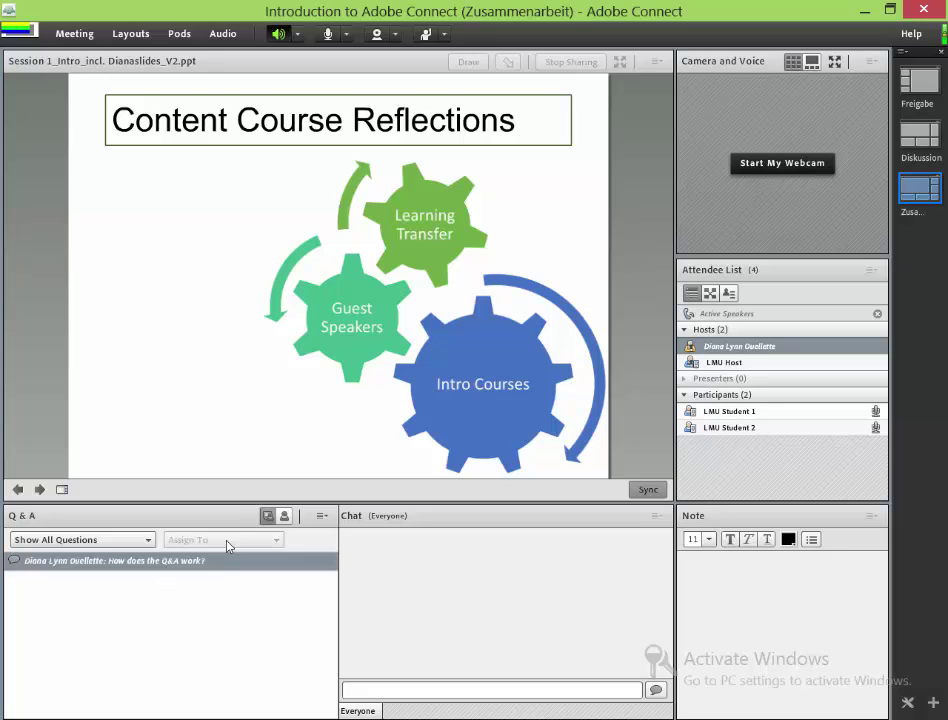
{"action": "left_click", "coordinate": [284, 517]}
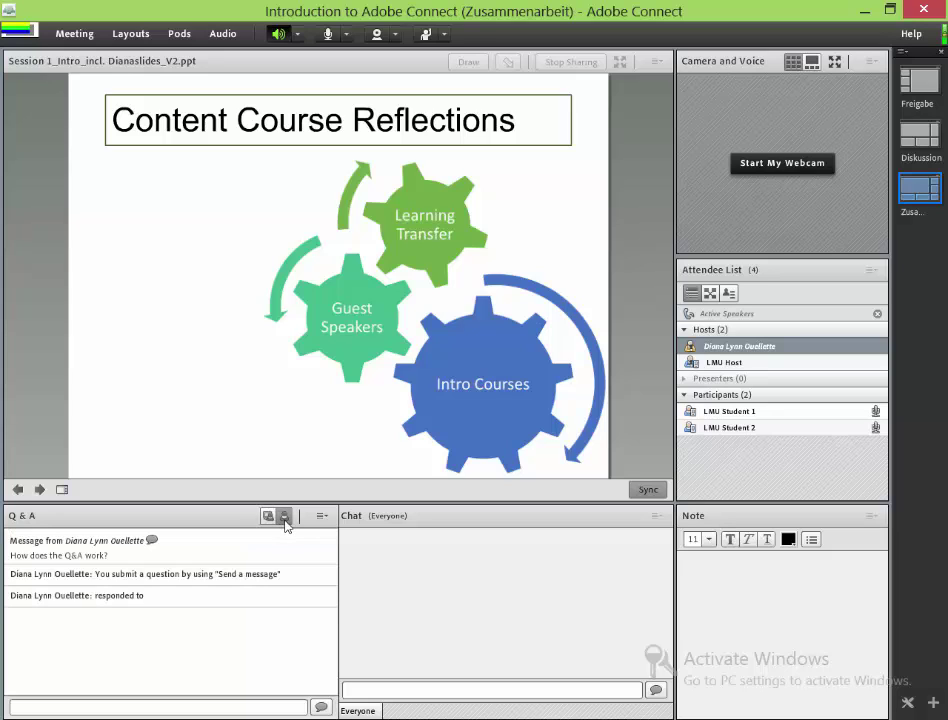
Reply 'responding again' to the 'responded to' entry in the Q&A thread
{"action": "left_click", "coordinate": [152, 594]}
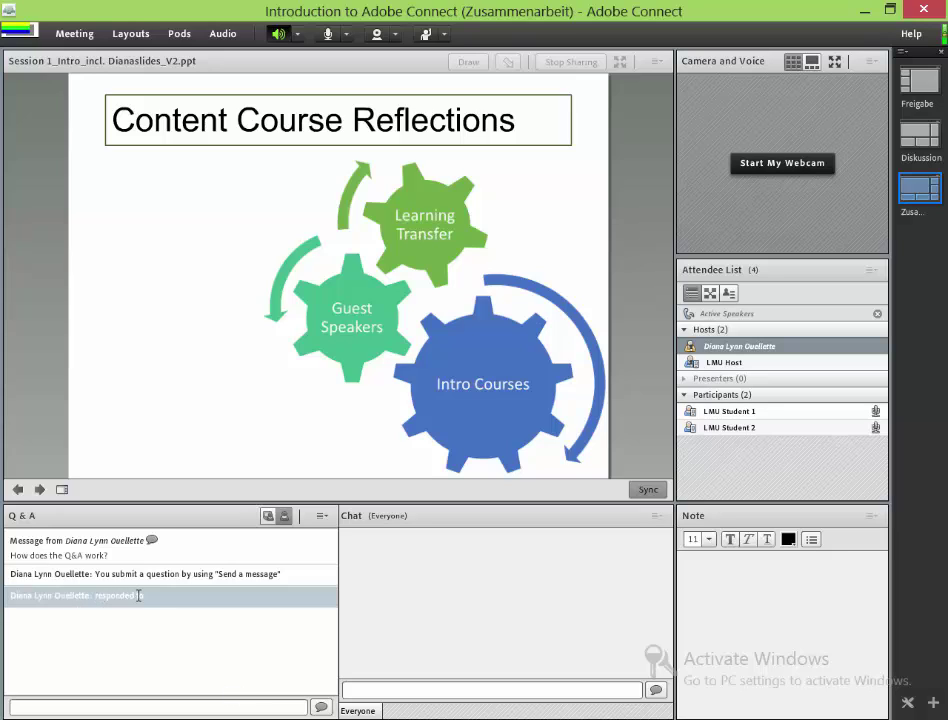
{"action": "left_click", "coordinate": [139, 596]}
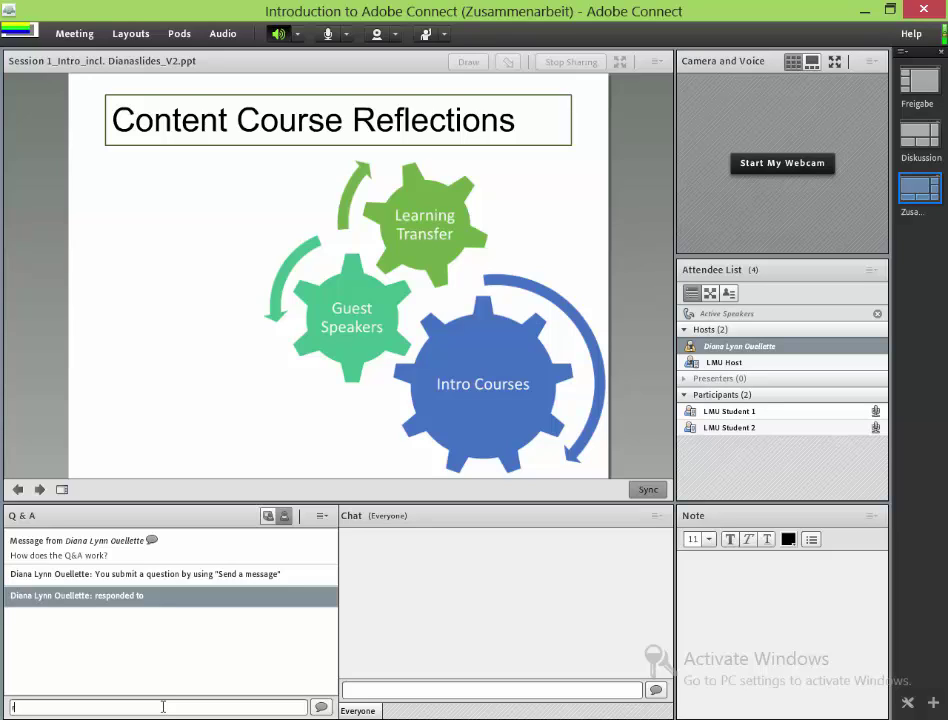
{"action": "left_click", "coordinate": [163, 707]}
{"action": "type", "text": "responding again"}
{"action": "key", "text": "Return"}
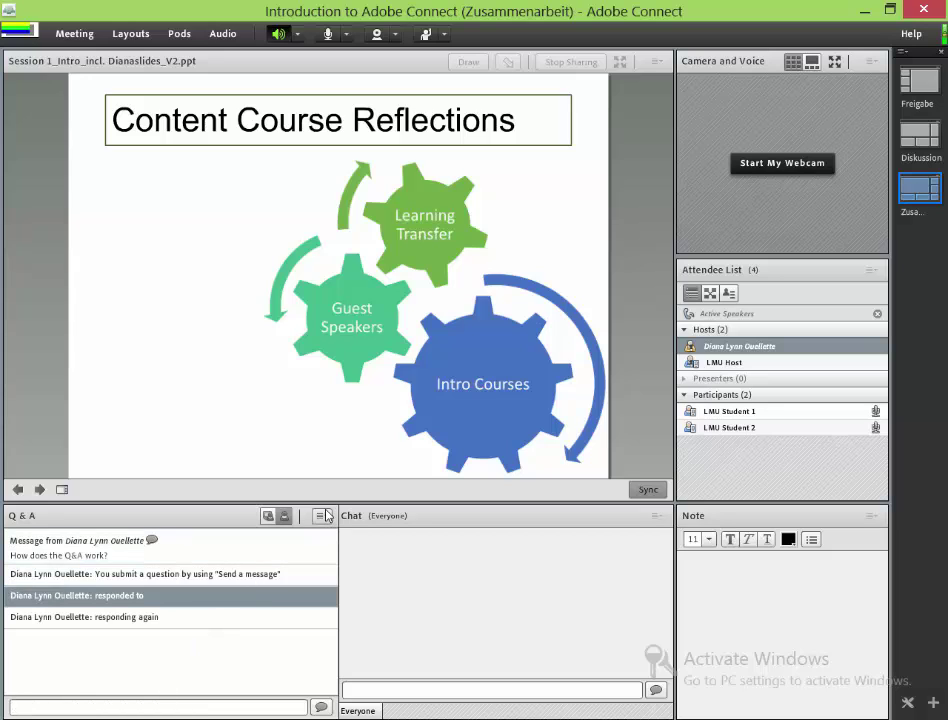
Check the Assign To options in host view, then return to the participant message list
{"action": "left_click", "coordinate": [269, 516]}
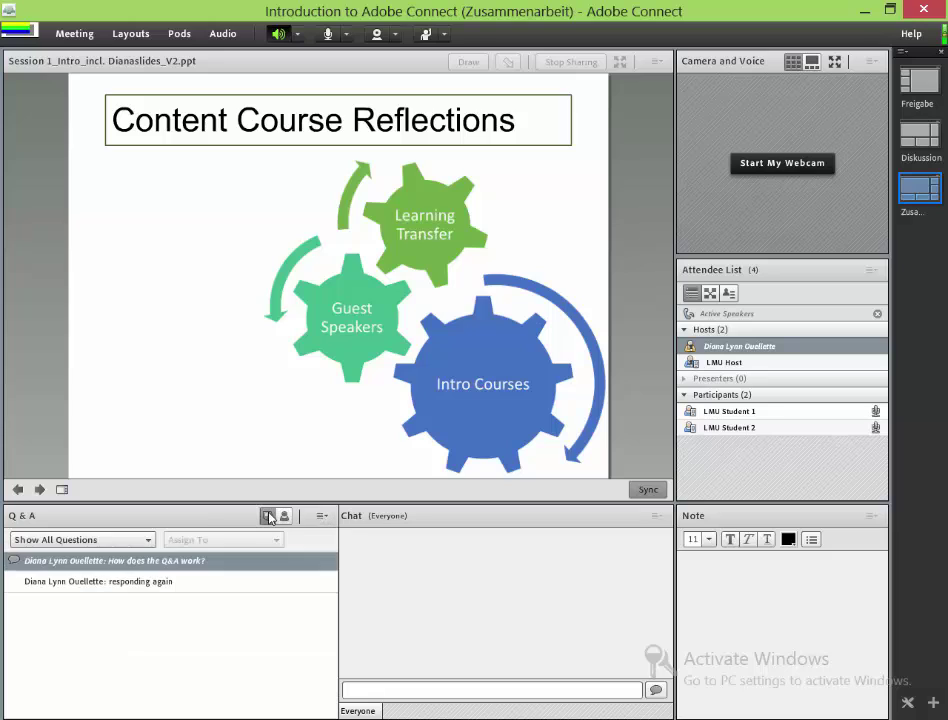
{"action": "left_click", "coordinate": [168, 587]}
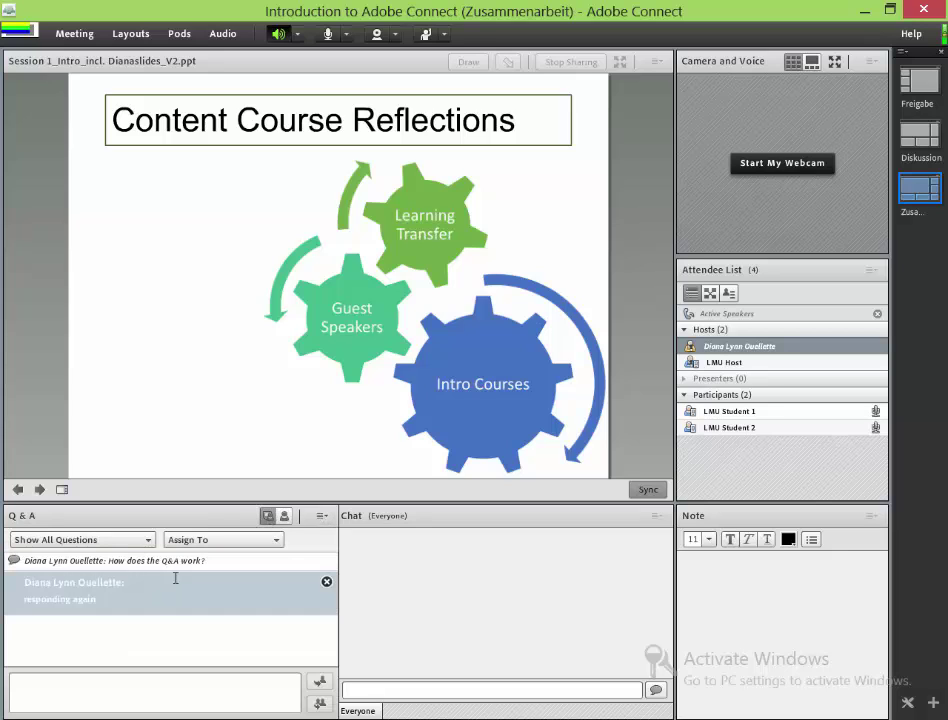
{"action": "left_click", "coordinate": [198, 541]}
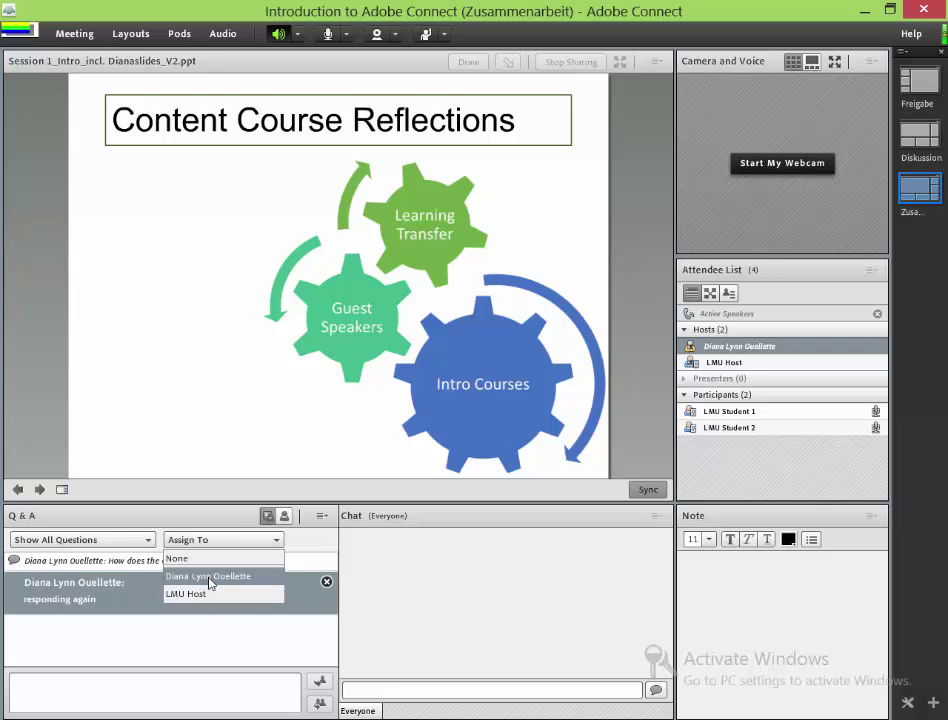
{"action": "left_click", "coordinate": [146, 558]}
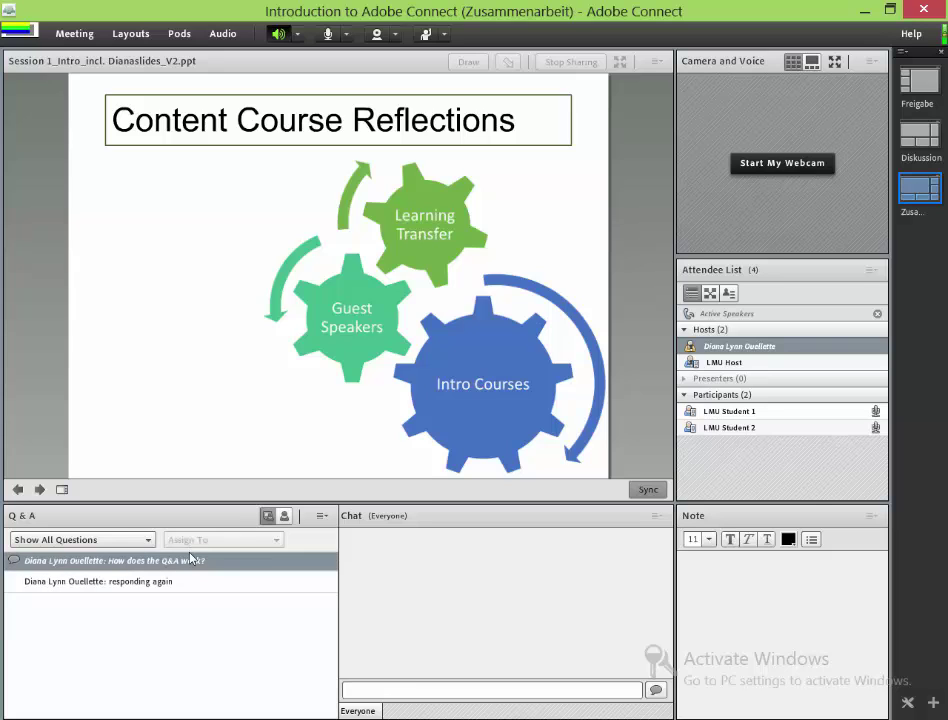
{"action": "left_click", "coordinate": [183, 583]}
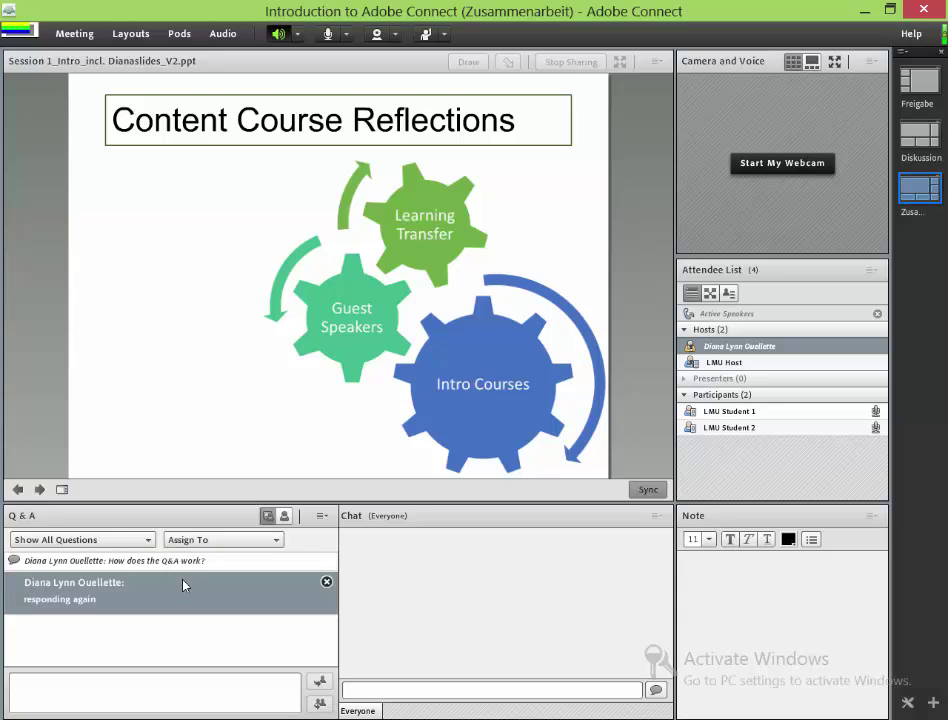
{"action": "left_click", "coordinate": [283, 516]}
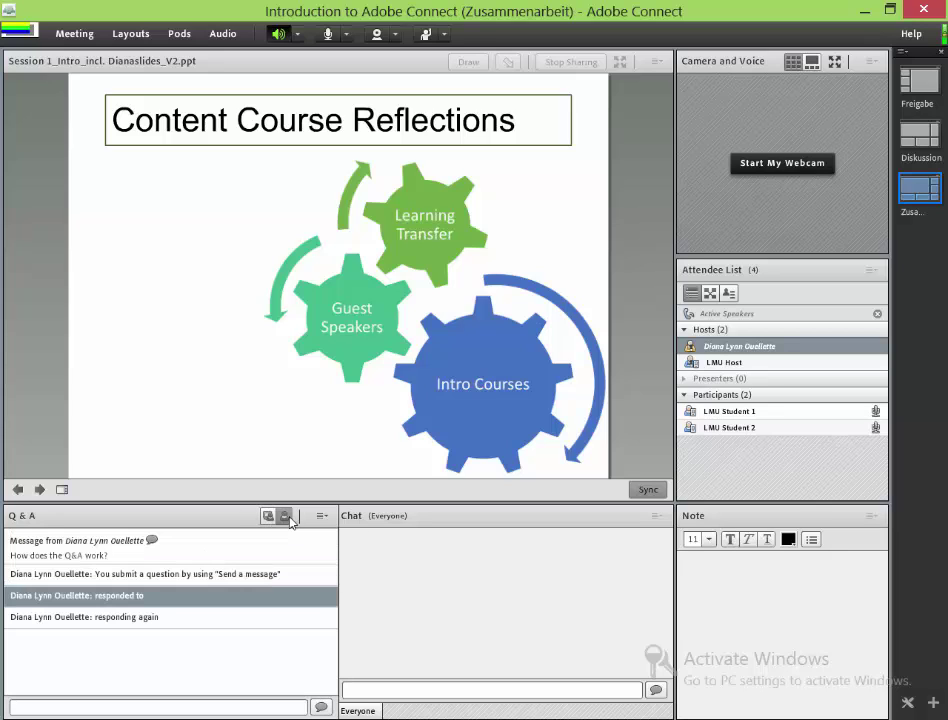
Clear all questions and answers from the Q&A pod through its options menu
{"action": "left_click", "coordinate": [321, 515]}
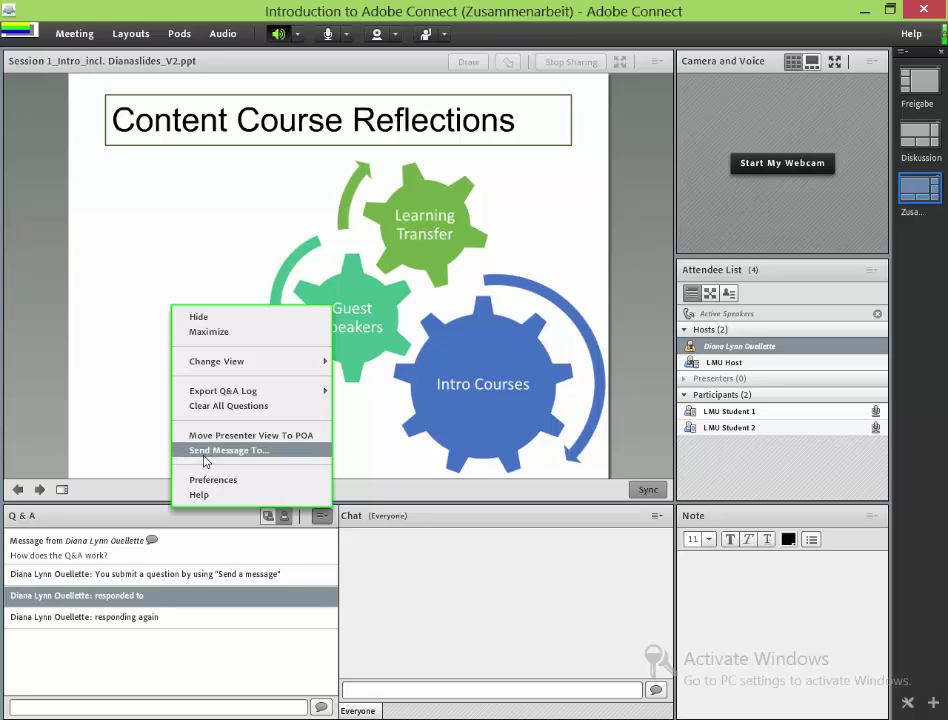
{"action": "left_click", "coordinate": [211, 406]}
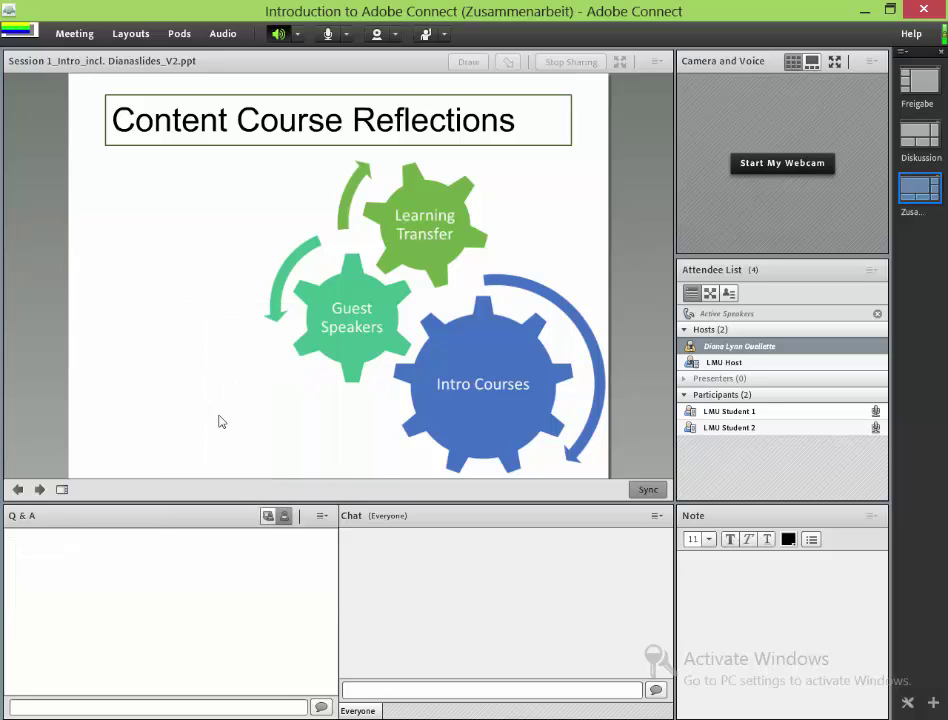
Send the Q&A question 'This is my new question.' to everyone and select it in host view
{"action": "left_click", "coordinate": [322, 516]}
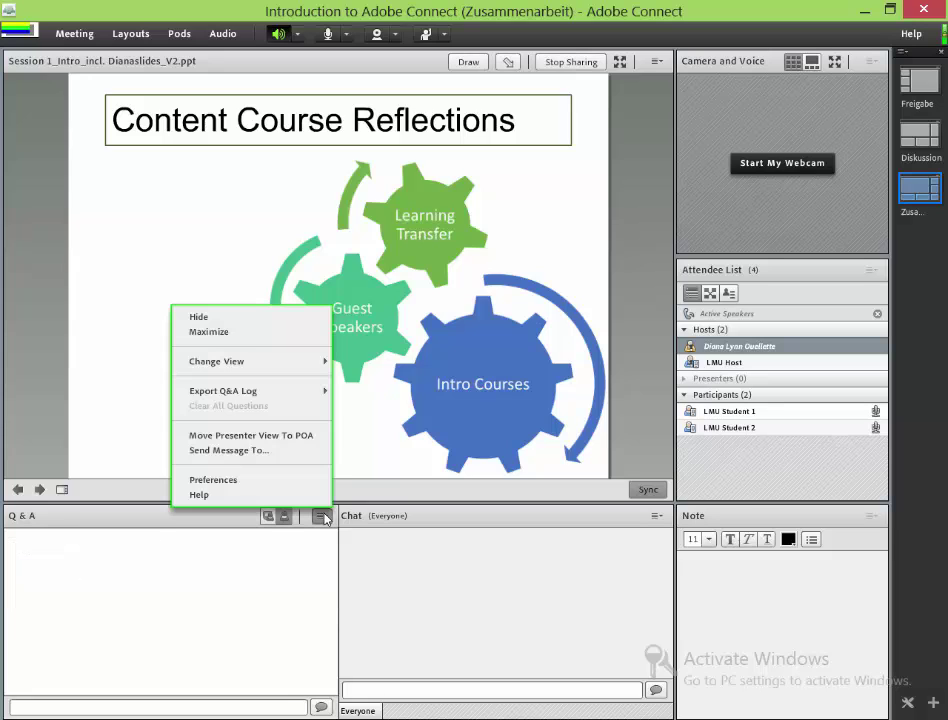
{"action": "left_click", "coordinate": [201, 452]}
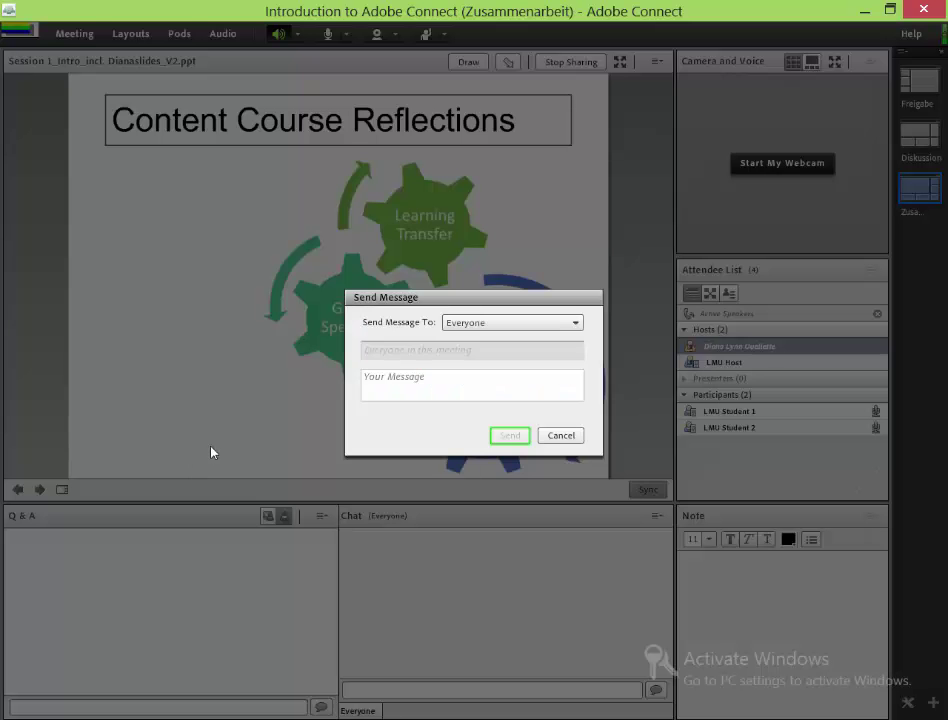
{"action": "left_click", "coordinate": [434, 383]}
{"action": "type", "text": "THis"}
{"action": "key", "text": "BackSpace"}
{"action": "key", "text": "BackSpace"}
{"action": "key", "text": "BackSpace"}
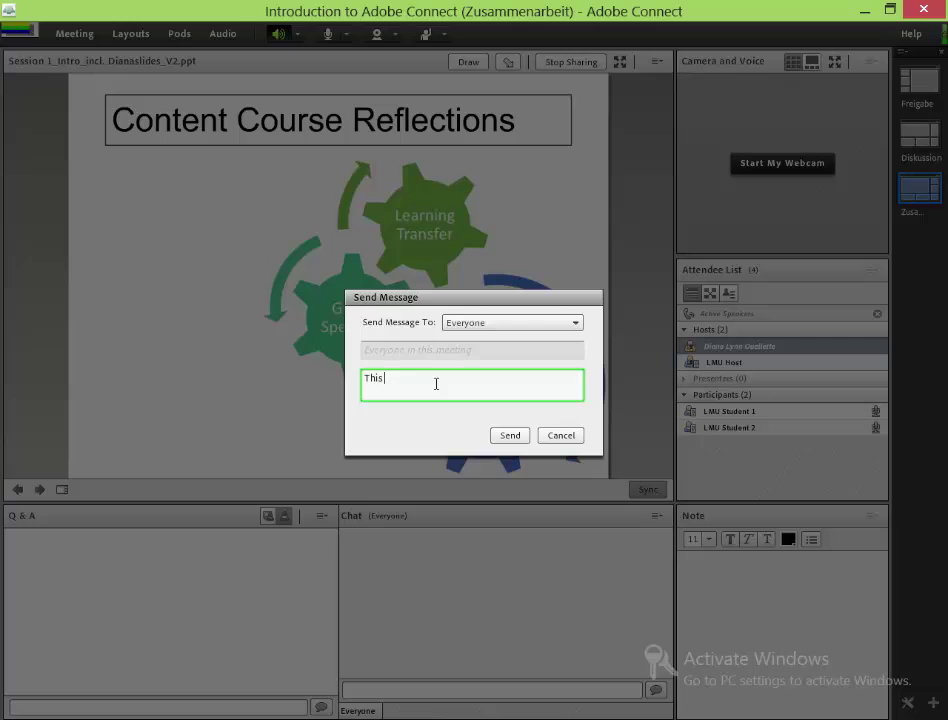
{"action": "type", "text": "is my new question."}
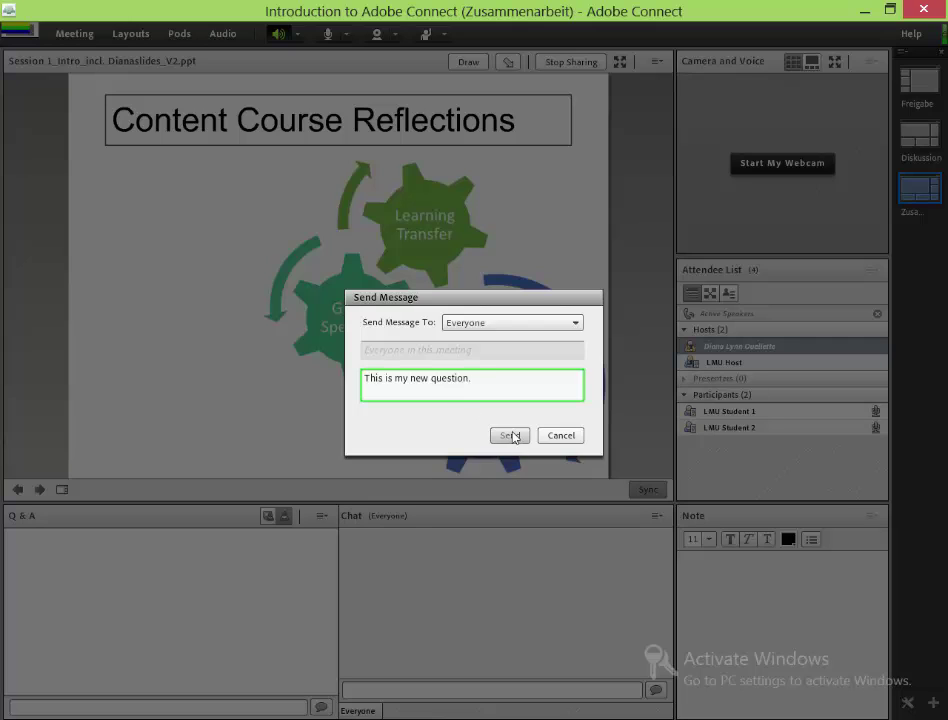
{"action": "left_click", "coordinate": [508, 434]}
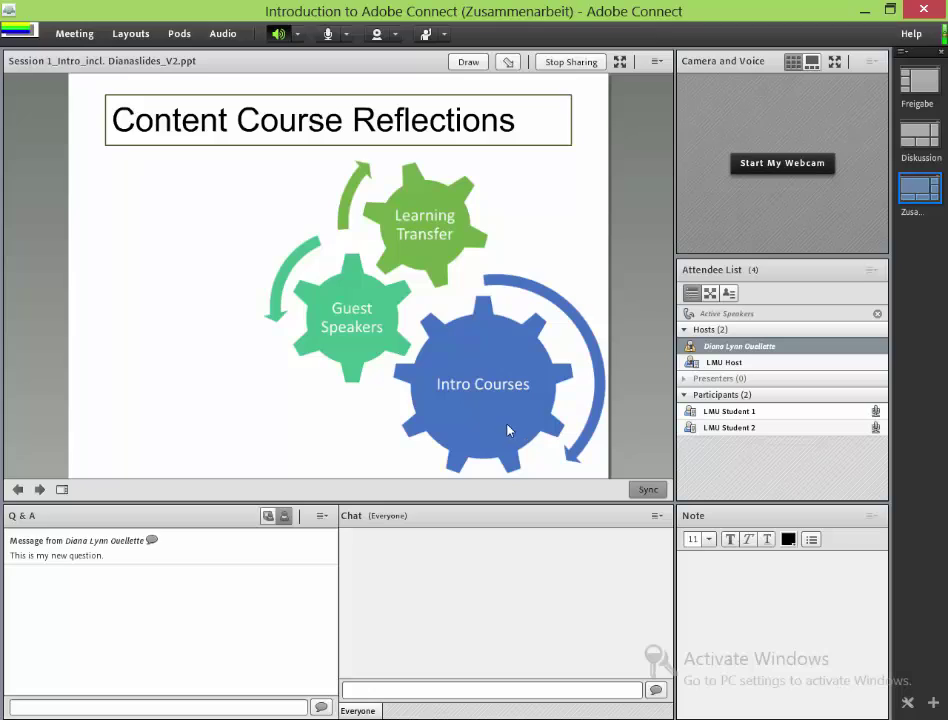
{"action": "left_click", "coordinate": [181, 543]}
{"action": "left_click", "coordinate": [267, 515]}
{"action": "left_click", "coordinate": [220, 566]}
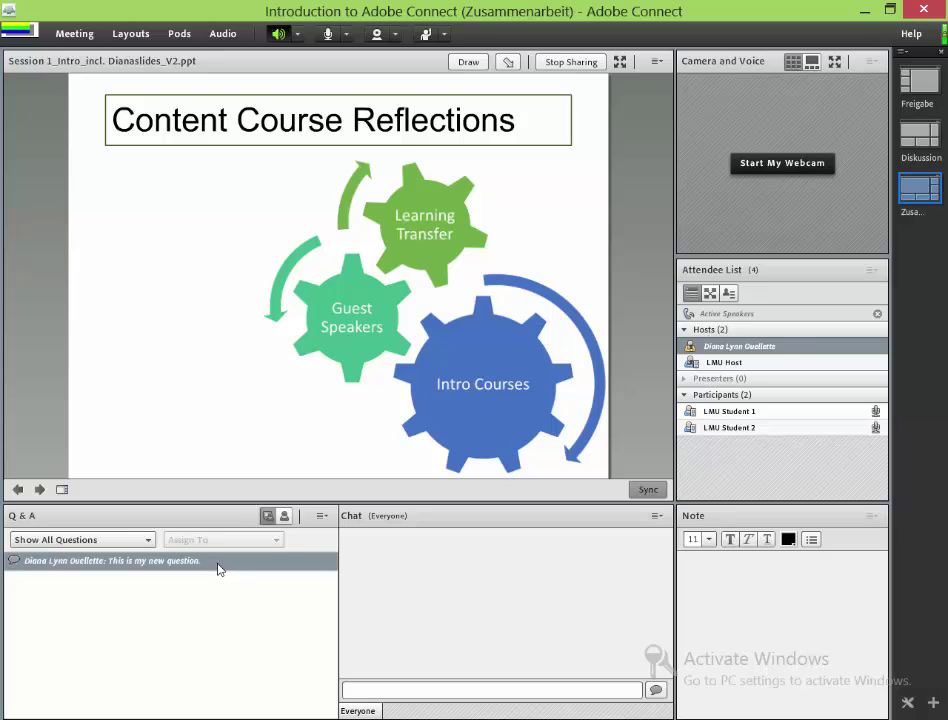
Send a second Q&A question, 'This is my second question.', to everyone
{"action": "left_click", "coordinate": [285, 516]}
{"action": "left_click", "coordinate": [321, 515]}
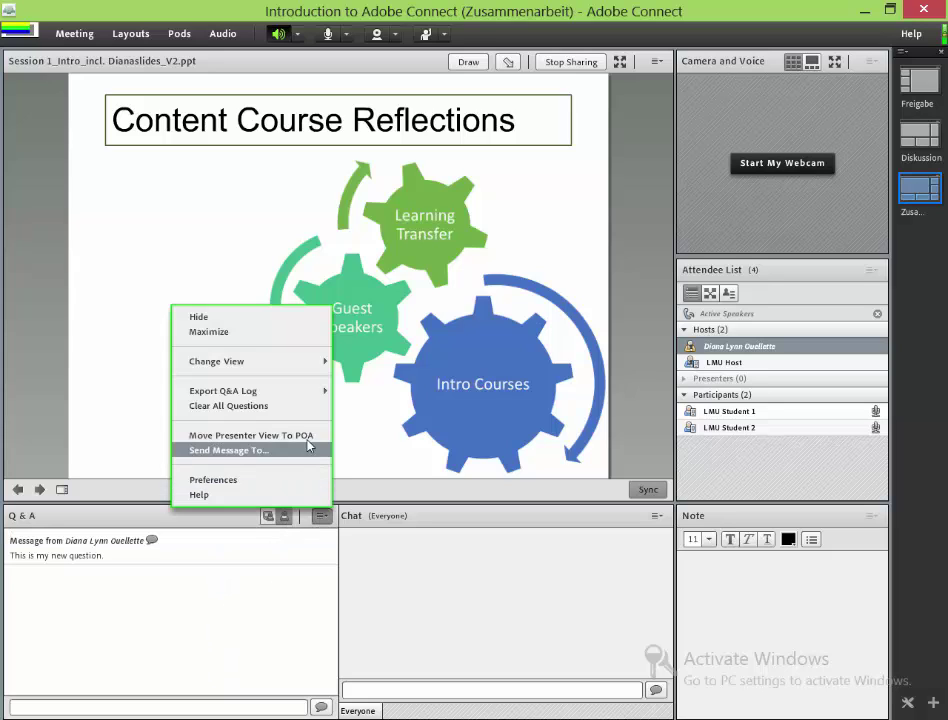
{"action": "left_click", "coordinate": [295, 450]}
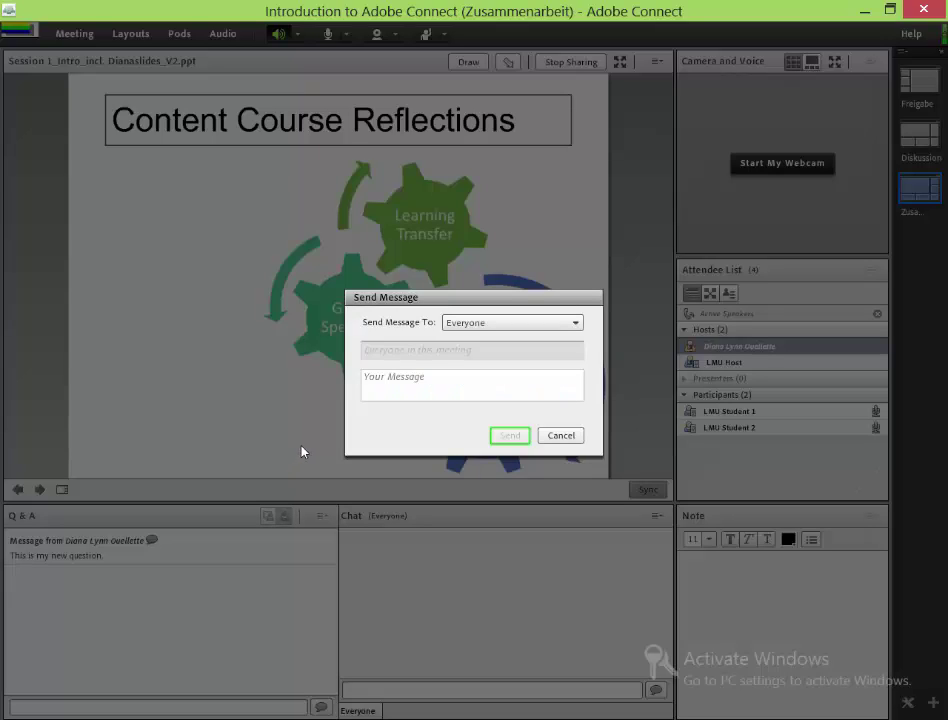
{"action": "left_click", "coordinate": [400, 398]}
{"action": "type", "text": "This "}
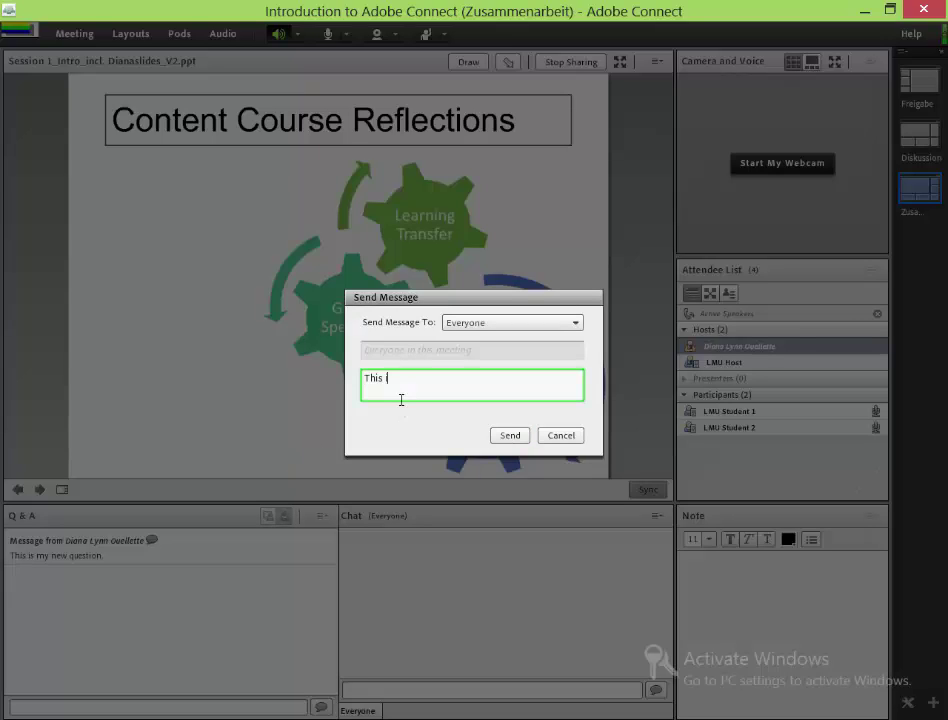
{"action": "type", "text": "is my second question"}
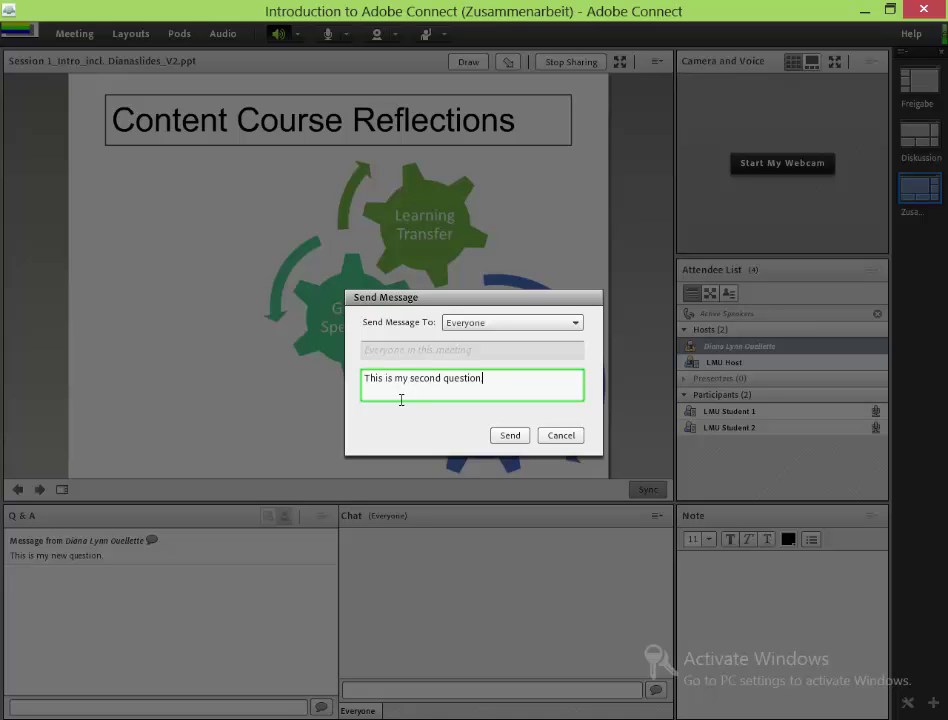
{"action": "type", "text": "."}
{"action": "left_click", "coordinate": [510, 435]}
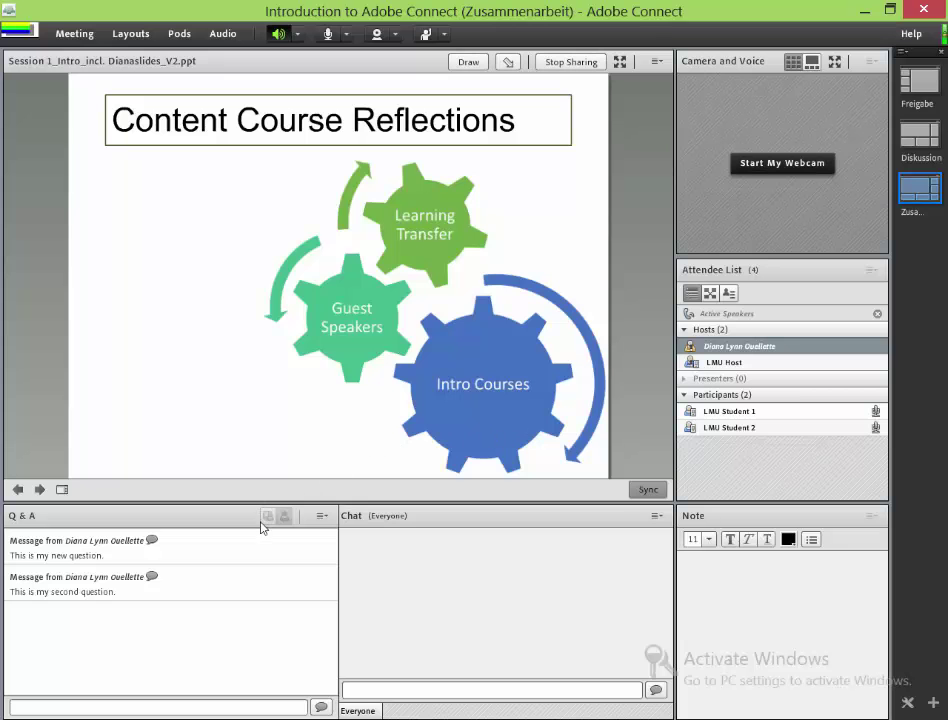
Post the reply 'thank you gor your question' and browse both questions in presenter view
{"action": "left_click", "coordinate": [242, 708]}
{"action": "type", "text": "thank you gor your question"}
{"action": "key", "text": "Return"}
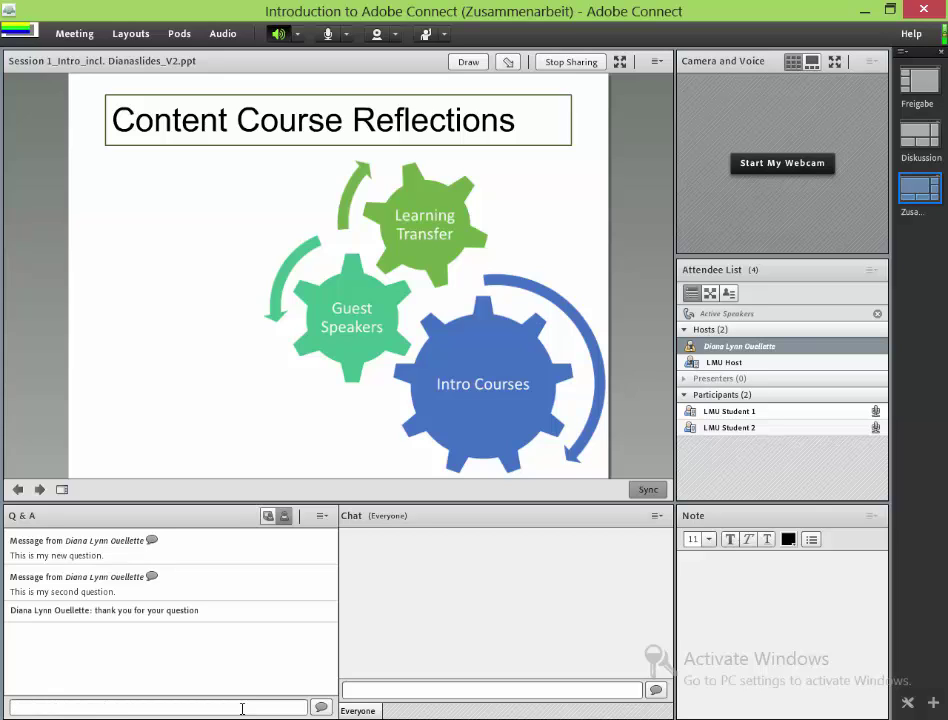
{"action": "left_click", "coordinate": [266, 517]}
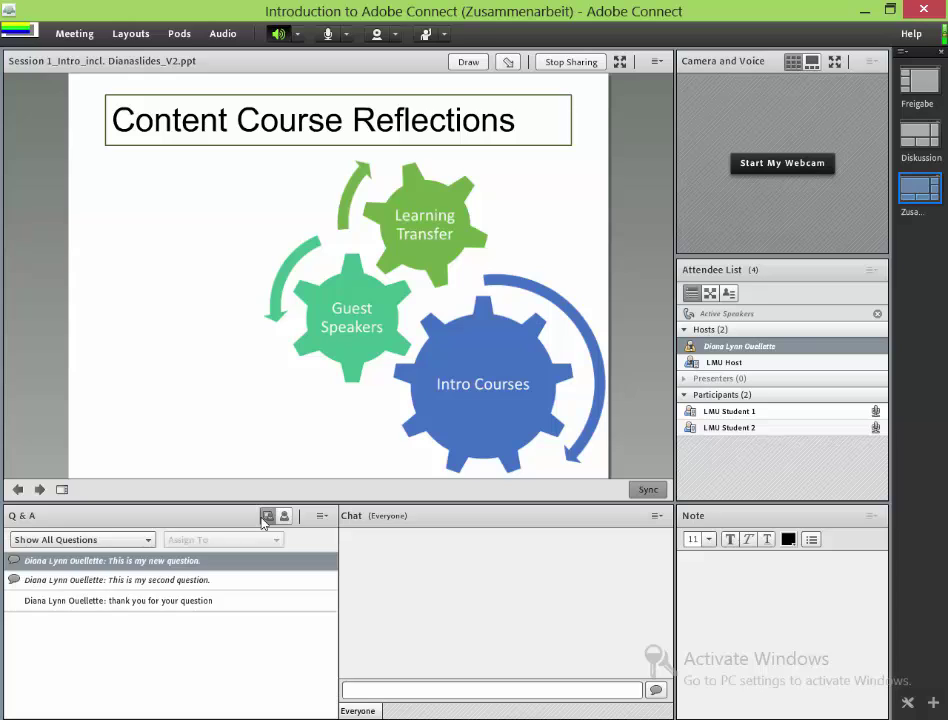
{"action": "left_click", "coordinate": [202, 585]}
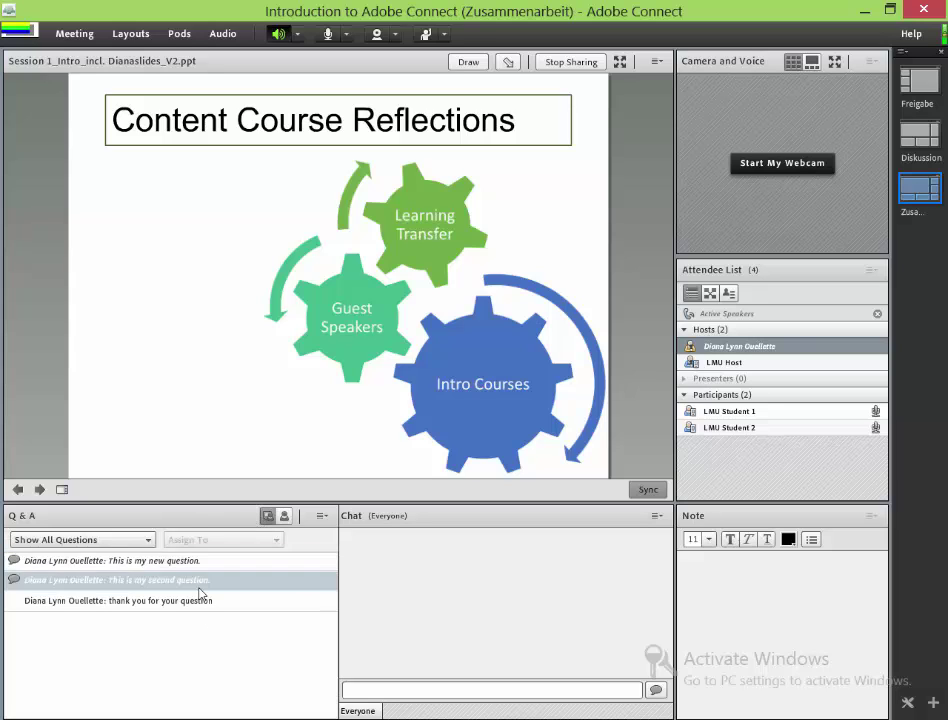
{"action": "left_click", "coordinate": [204, 563]}
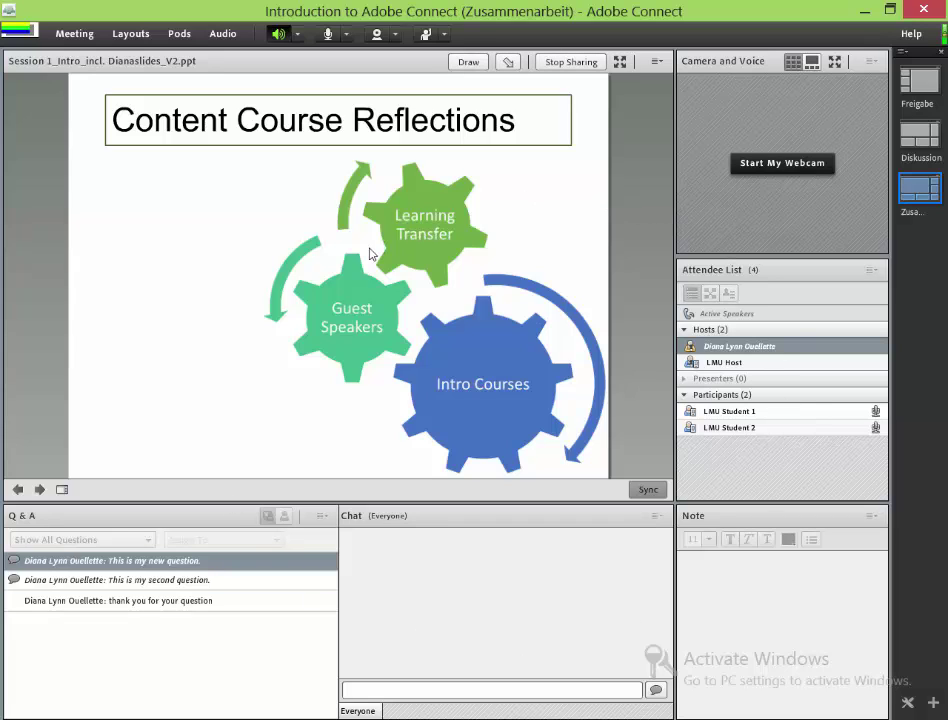
{"action": "left_click", "coordinate": [131, 34]}
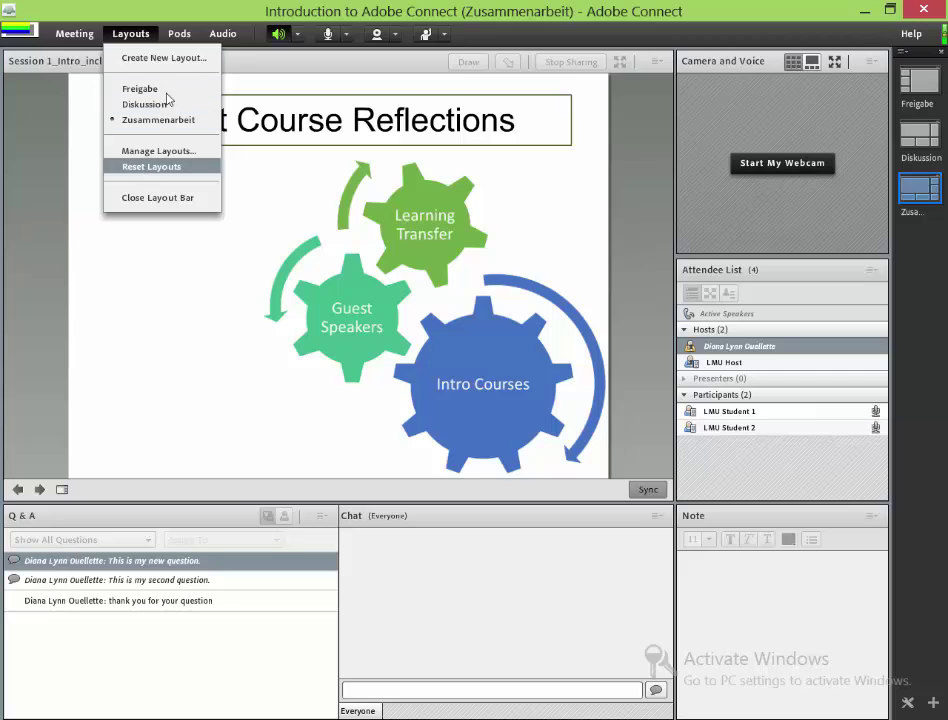
Hide the Q&A pod from the Pods menu, then restore it
{"action": "left_click", "coordinate": [181, 36]}
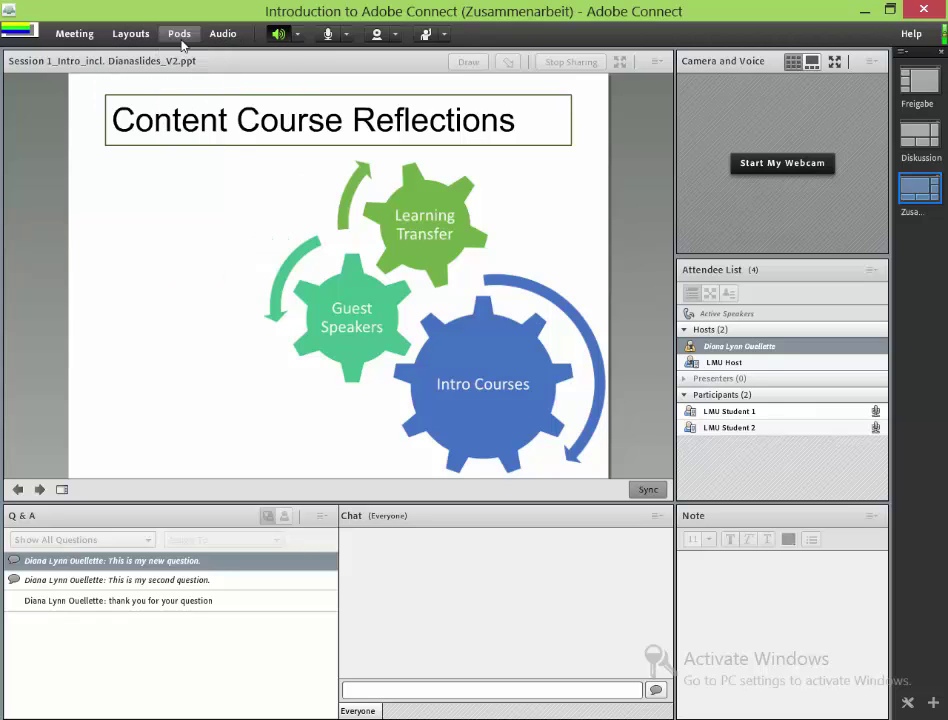
{"action": "left_click", "coordinate": [181, 36]}
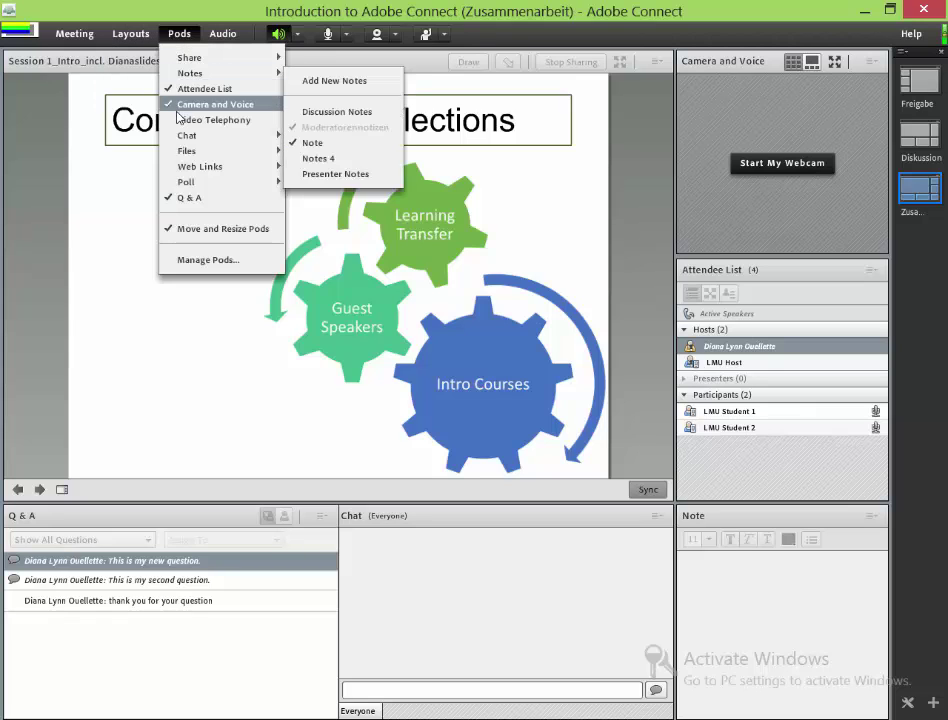
{"action": "left_click", "coordinate": [176, 198]}
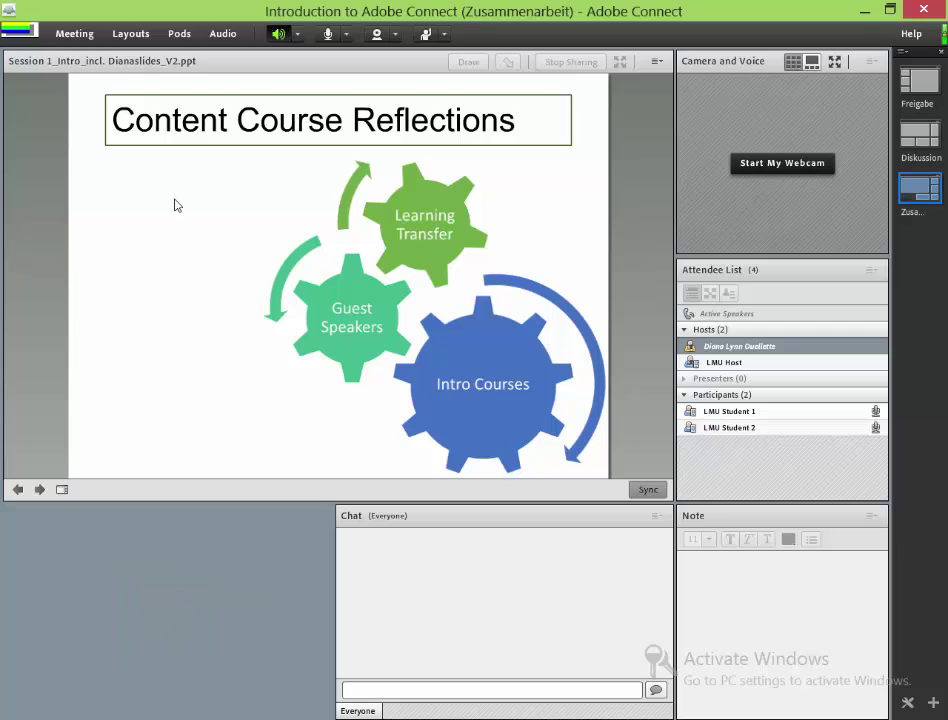
{"action": "left_click", "coordinate": [178, 36]}
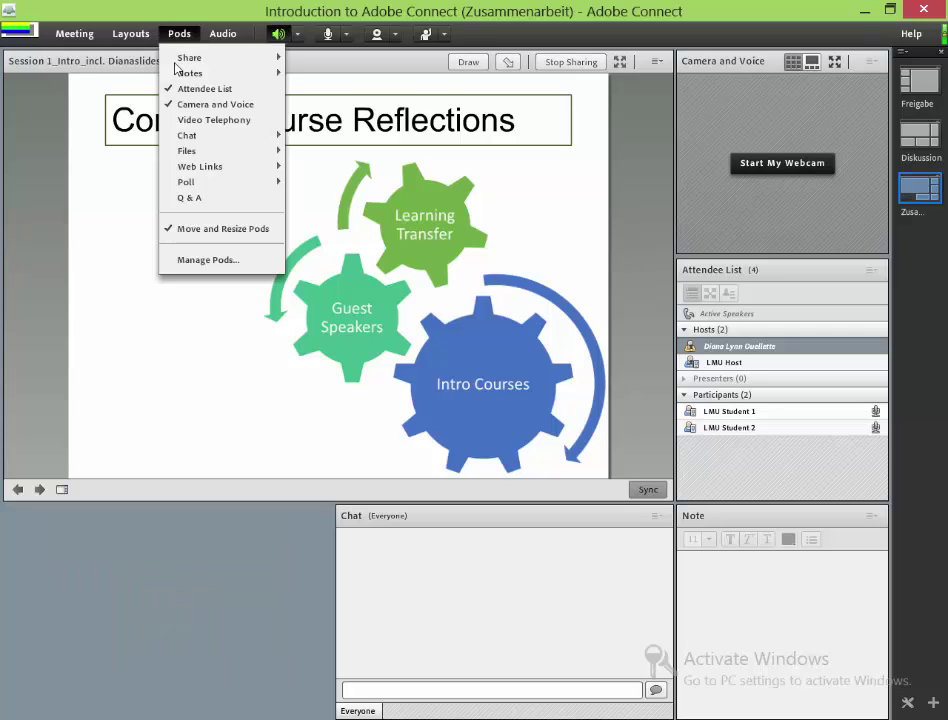
{"action": "left_click", "coordinate": [177, 199]}
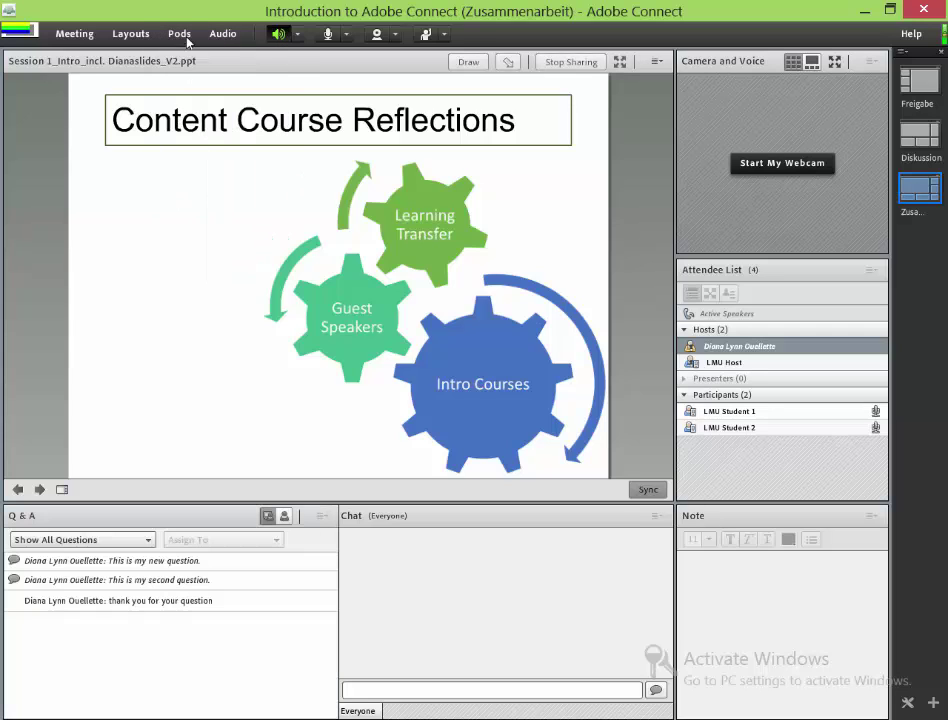
Browse the Chat entry in the Pods list and bring up the Audio options
{"action": "left_click", "coordinate": [181, 34]}
{"action": "mouse_move", "coordinate": [180, 170]}
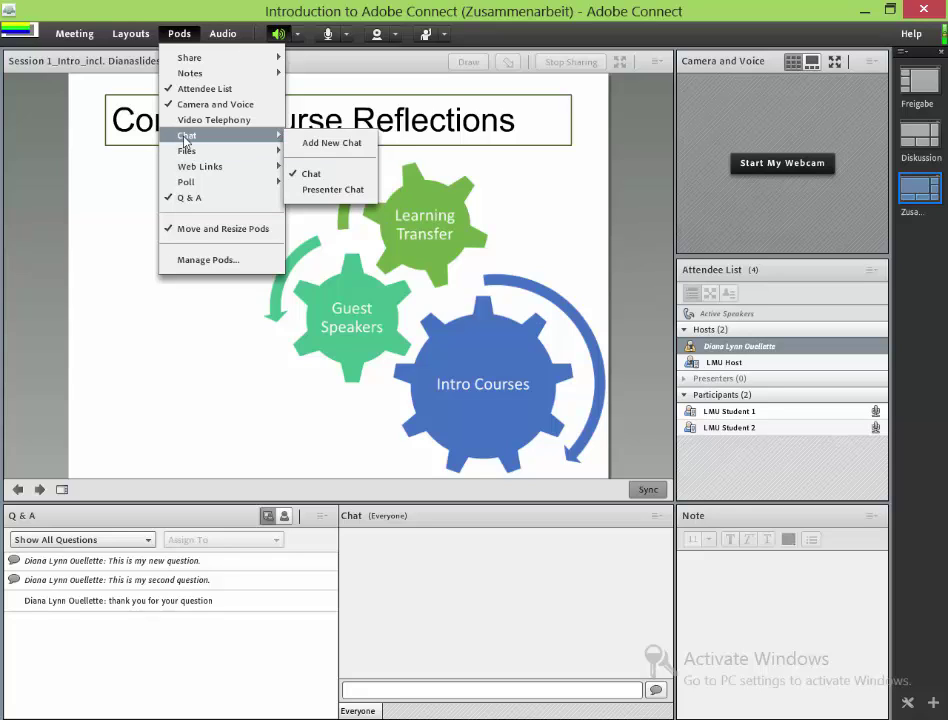
{"action": "mouse_move", "coordinate": [223, 33]}
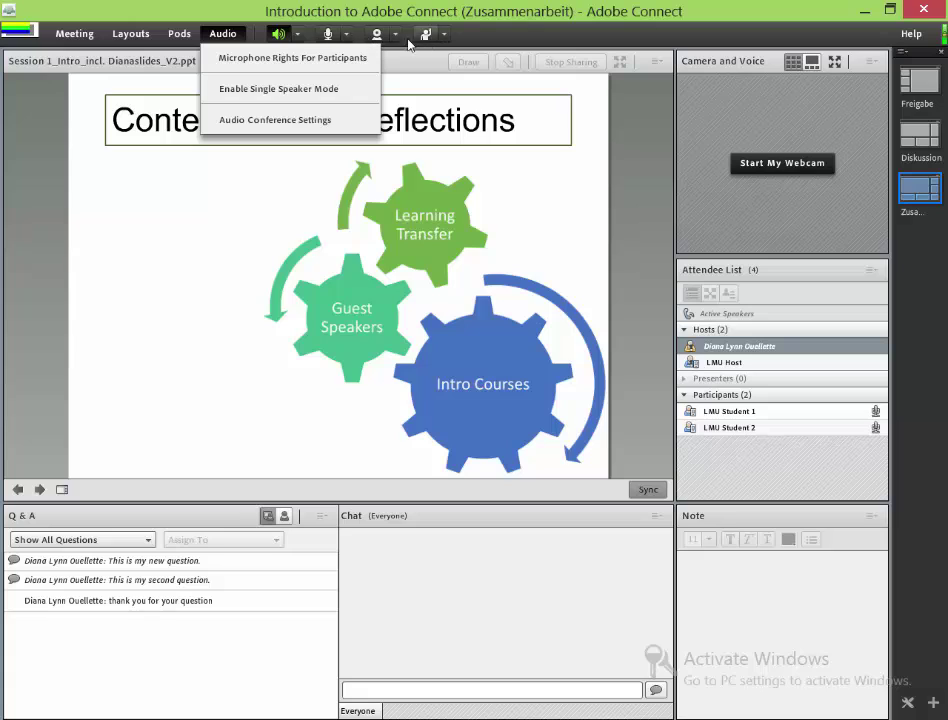
Review the speaker, microphone and webcam dropdowns, then display the attendee status choices
{"action": "left_click", "coordinate": [223, 33]}
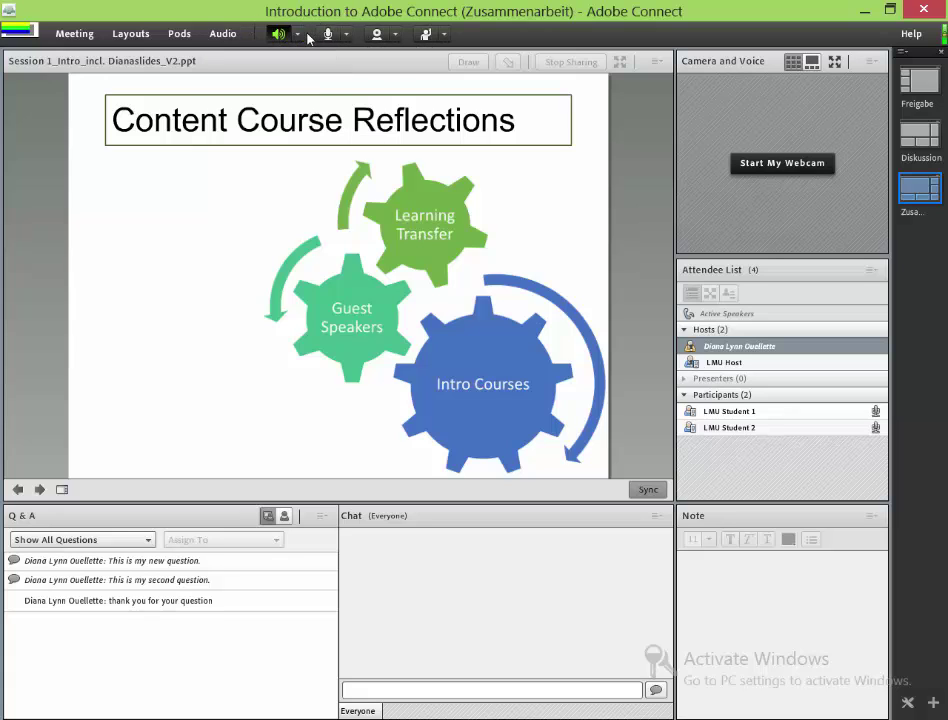
{"action": "left_click", "coordinate": [298, 35]}
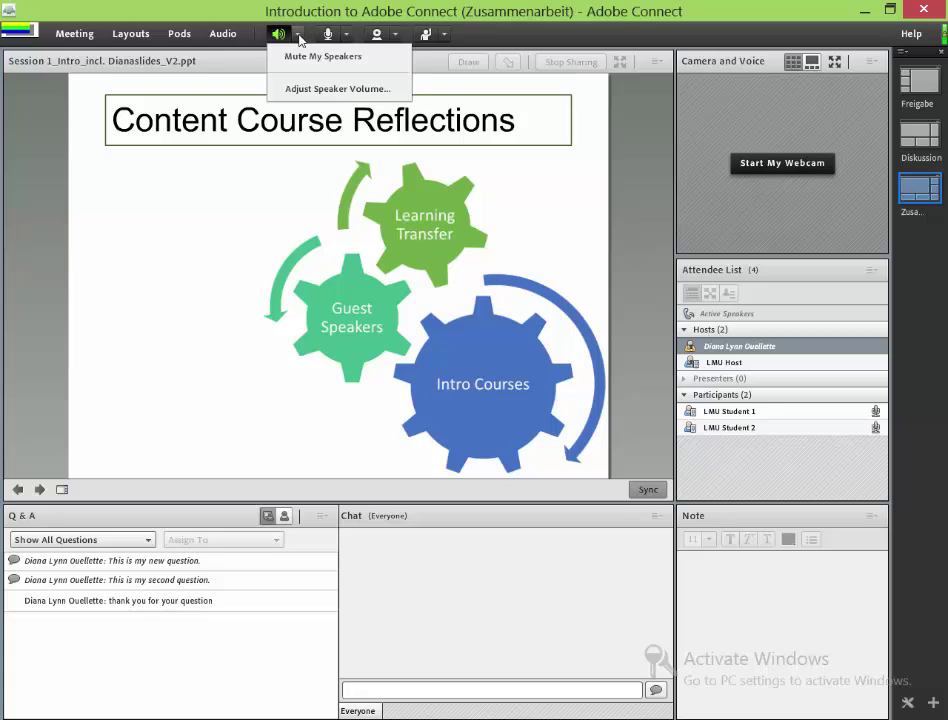
{"action": "left_click", "coordinate": [349, 34]}
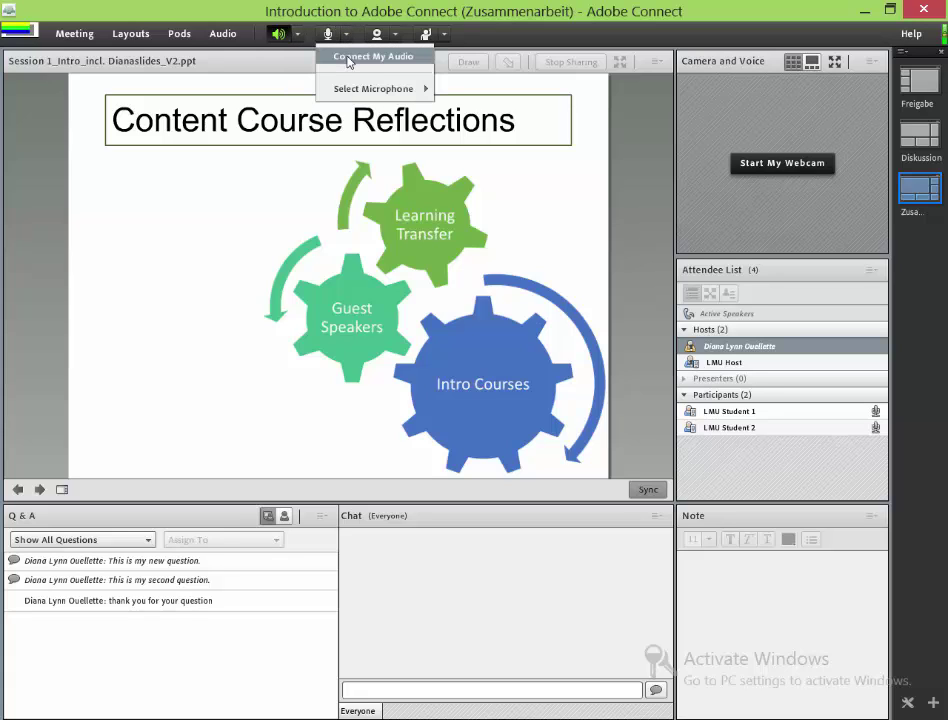
{"action": "mouse_move", "coordinate": [354, 92]}
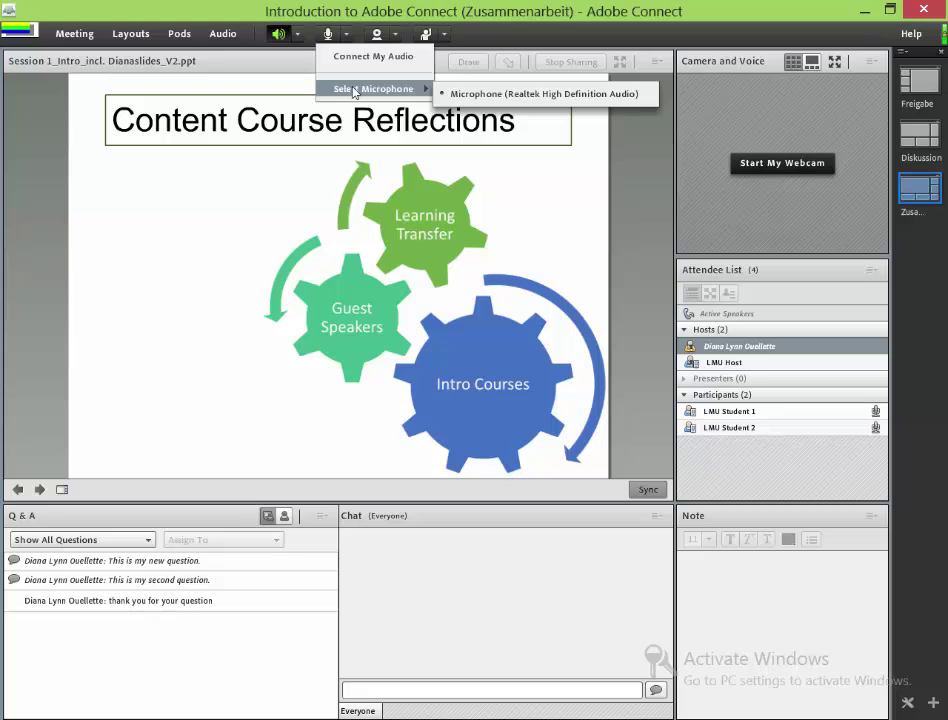
{"action": "left_click", "coordinate": [397, 35]}
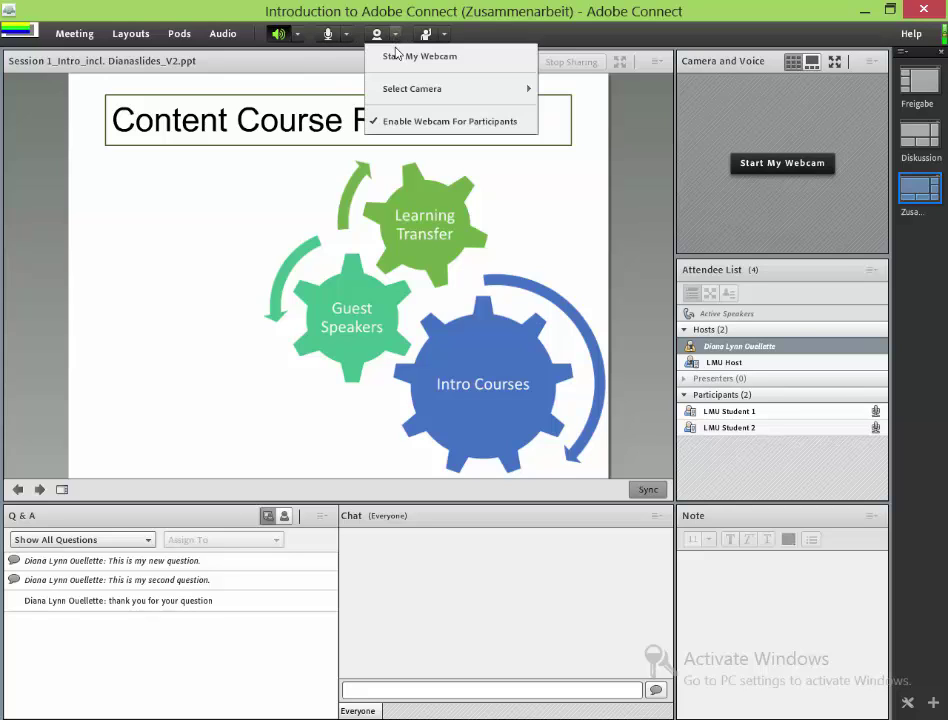
{"action": "mouse_move", "coordinate": [389, 90]}
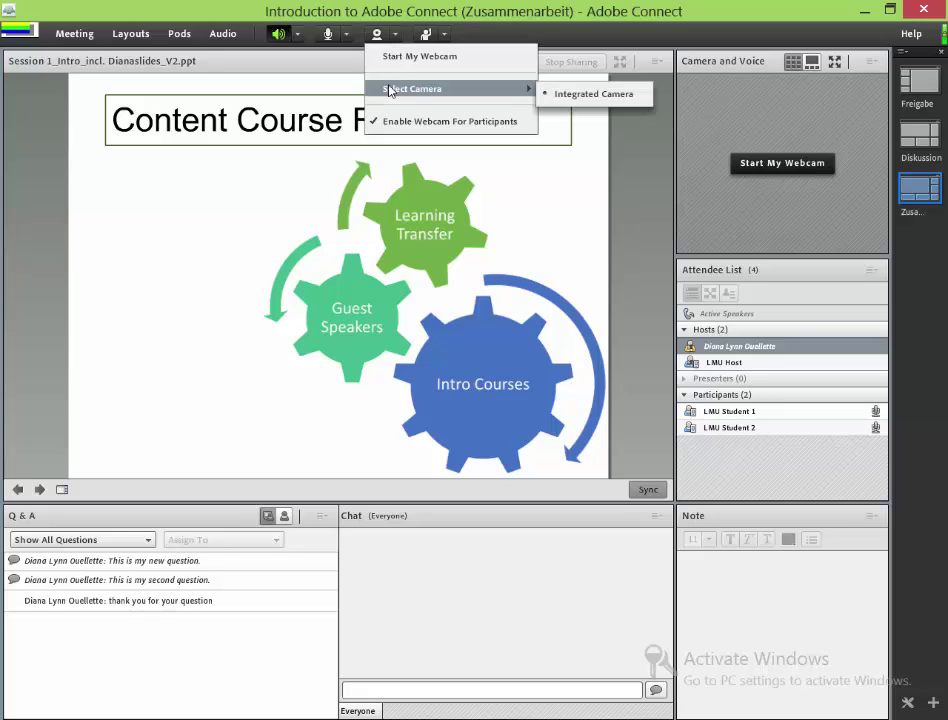
{"action": "left_click", "coordinate": [444, 35]}
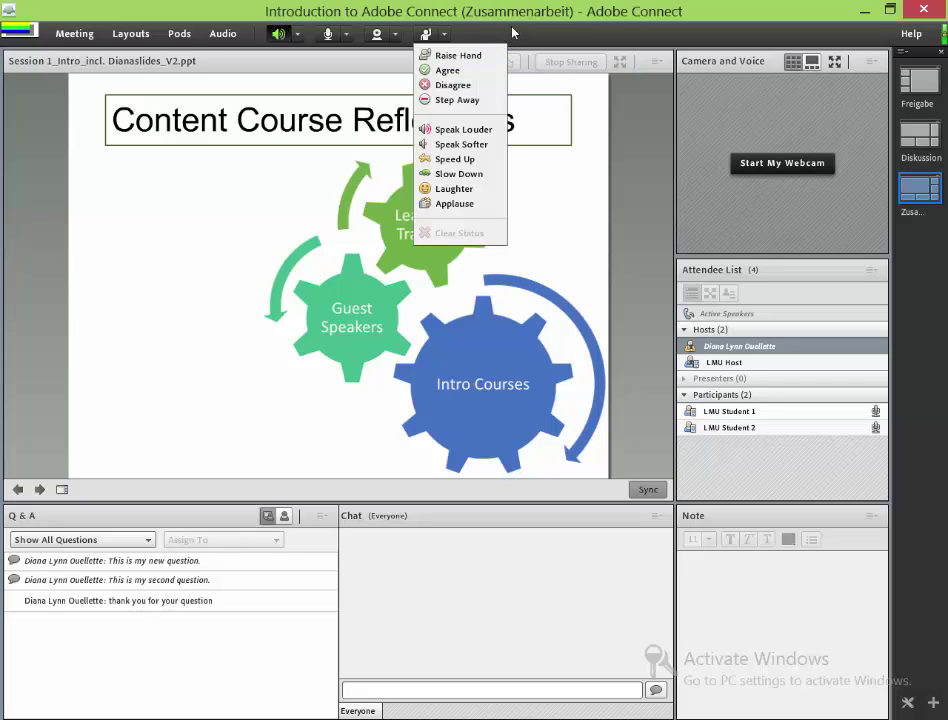
Stop sharing the slide presentation in the Share pod, leaving the status unchanged
{"action": "left_click", "coordinate": [461, 40]}
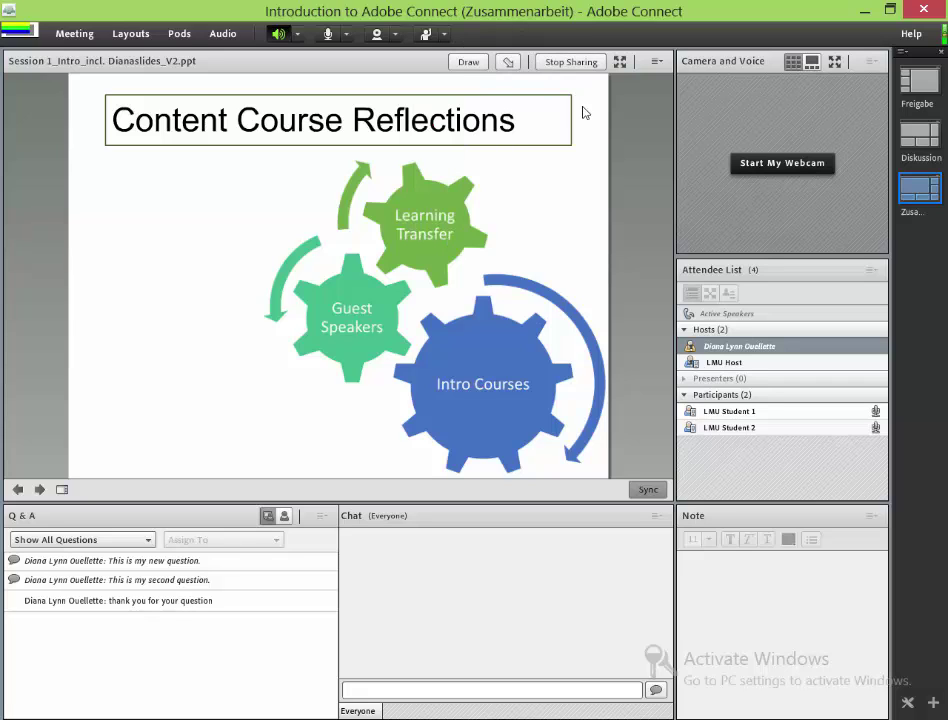
{"action": "left_click", "coordinate": [556, 62]}
{"action": "left_click", "coordinate": [444, 36]}
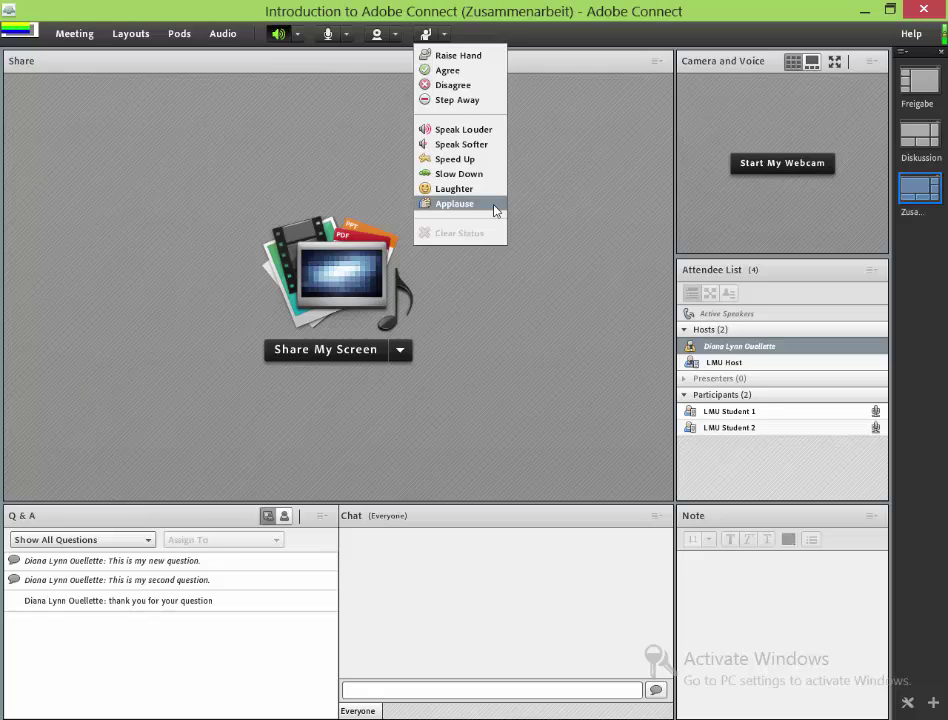
{"action": "left_click", "coordinate": [535, 210]}
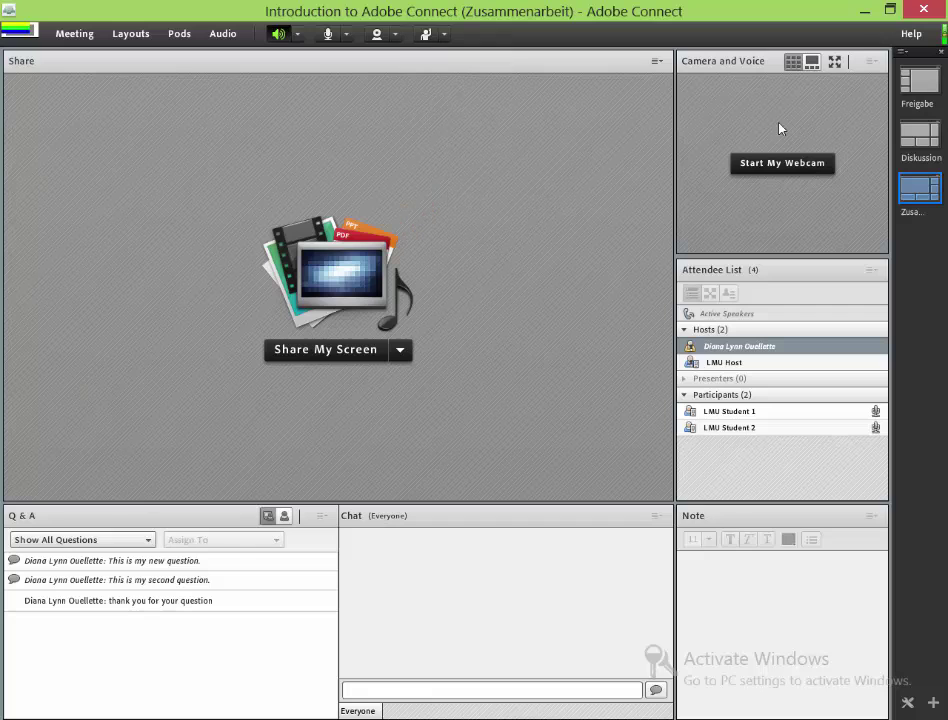
Switch to the Freigabe layout and group attendees by status, showing one Agree and one Disagree
{"action": "left_click", "coordinate": [915, 88]}
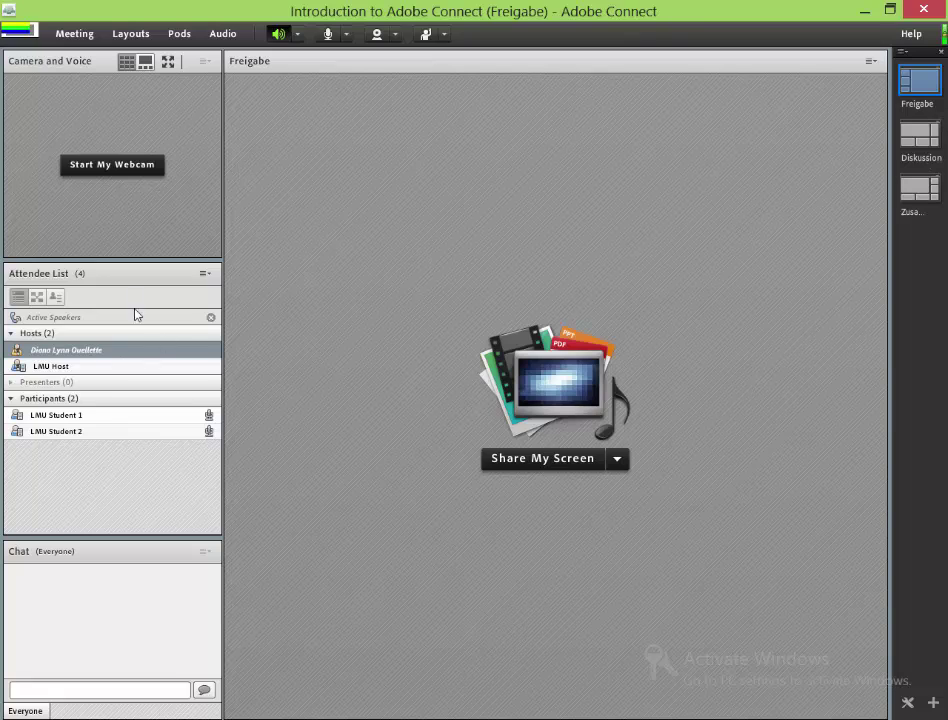
{"action": "left_click", "coordinate": [54, 299]}
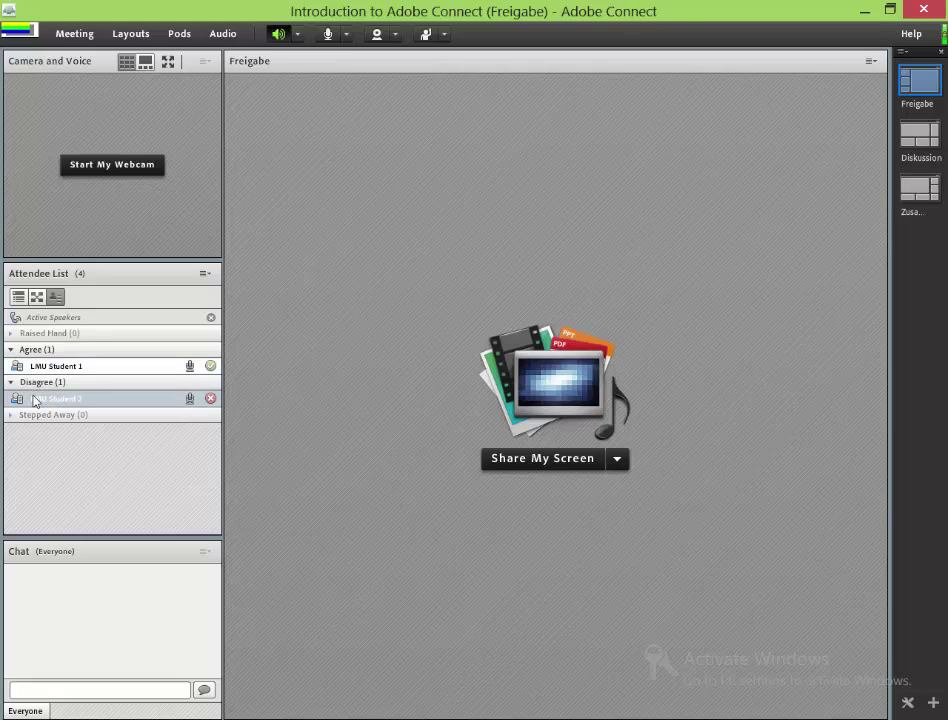
{"action": "left_click", "coordinate": [35, 400]}
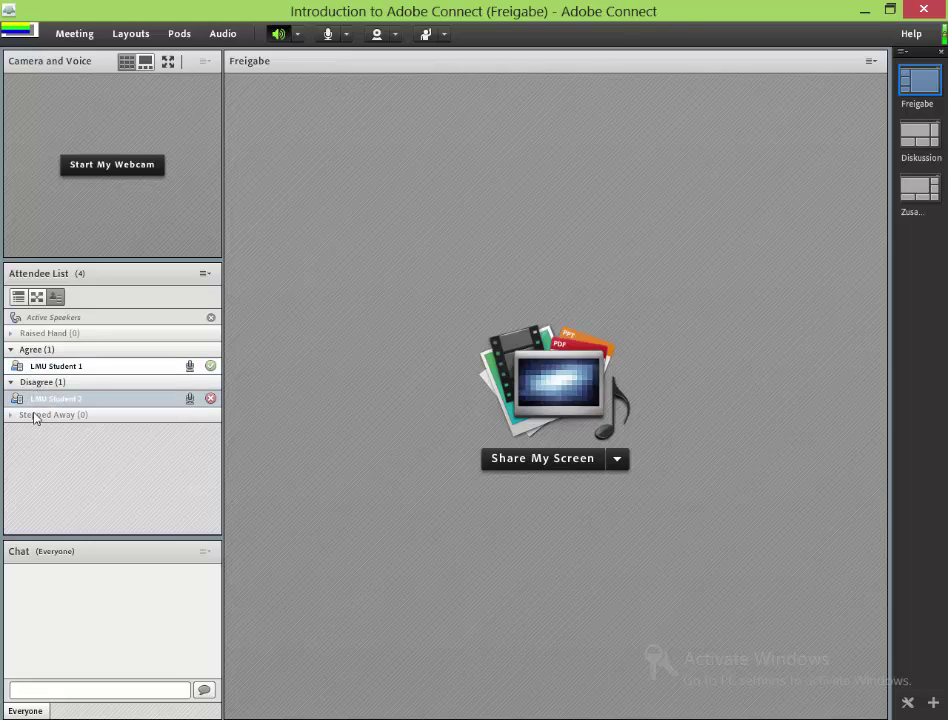
{"action": "left_click", "coordinate": [34, 340]}
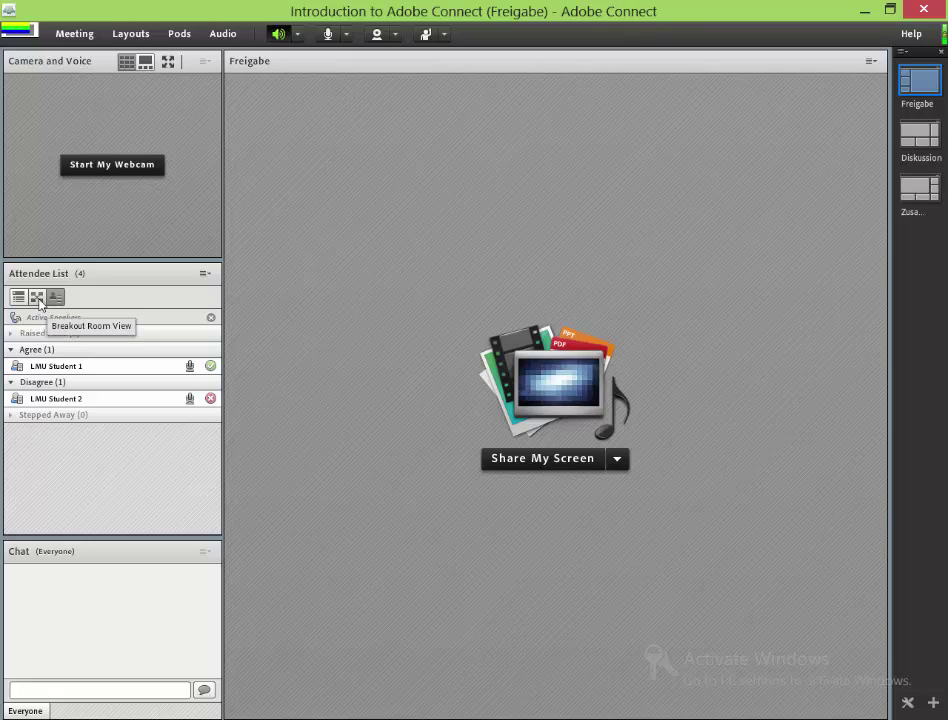
Show breakout rooms and shuffle the two students into Arbeitsgruppen 1 and 2, leaving assignments unchanged
{"action": "left_click", "coordinate": [37, 298]}
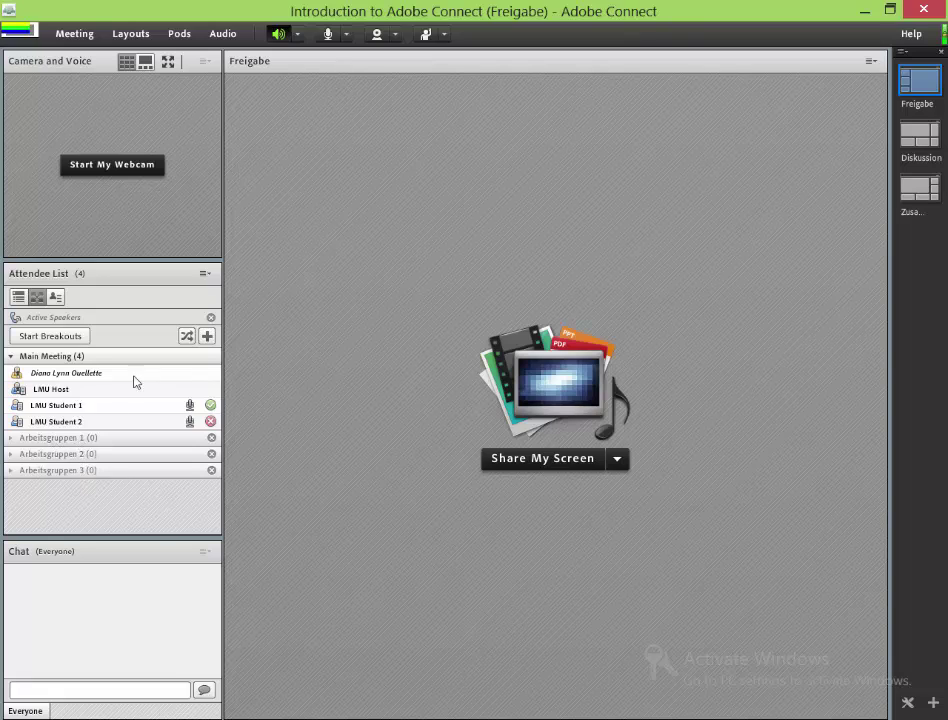
{"action": "left_click", "coordinate": [188, 337]}
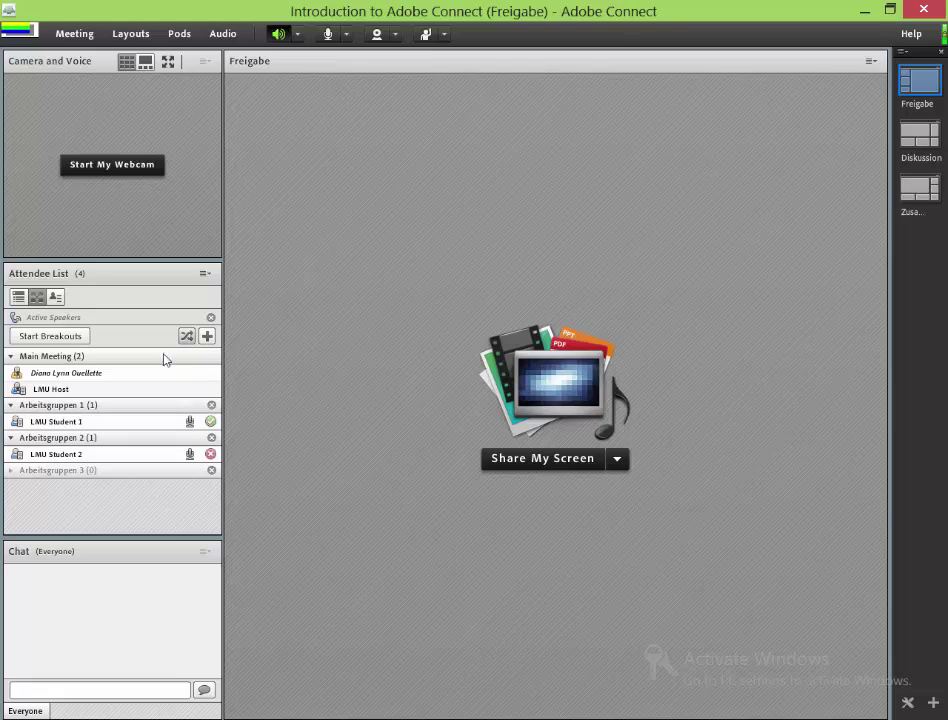
{"action": "left_click", "coordinate": [85, 423]}
{"action": "left_click", "coordinate": [90, 455]}
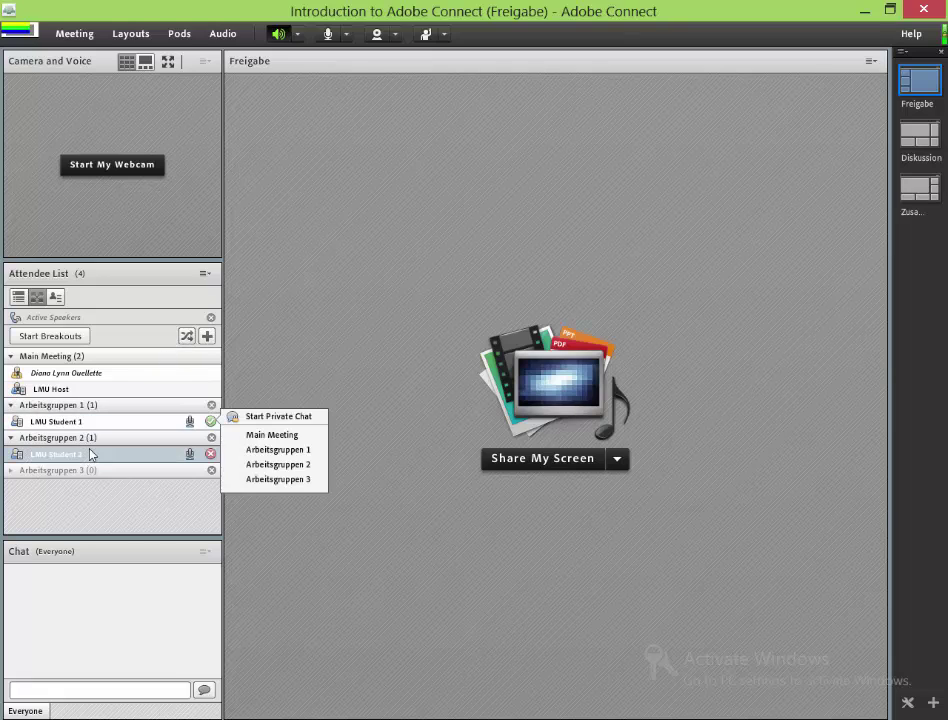
{"action": "left_click", "coordinate": [91, 499]}
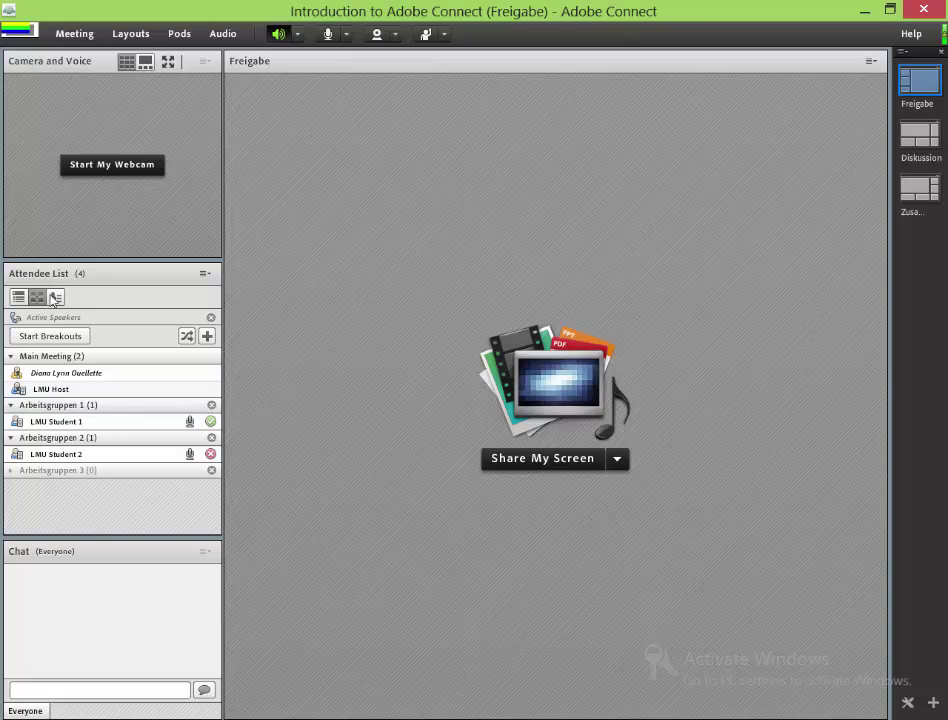
Switch the attendee list back to the roles view with hosts, presenters and participants
{"action": "left_click", "coordinate": [18, 297]}
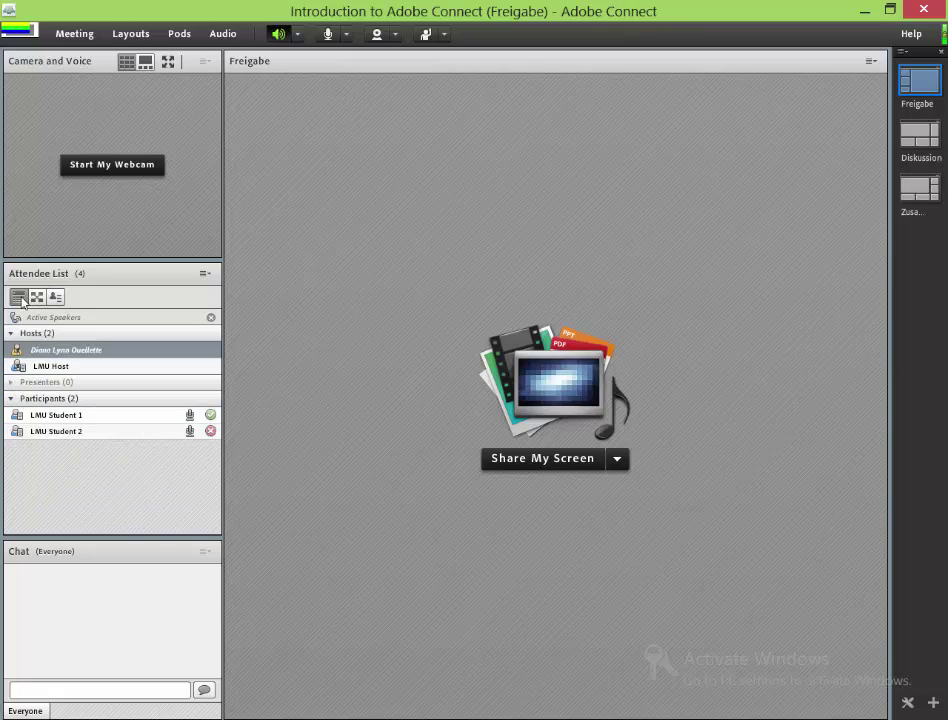